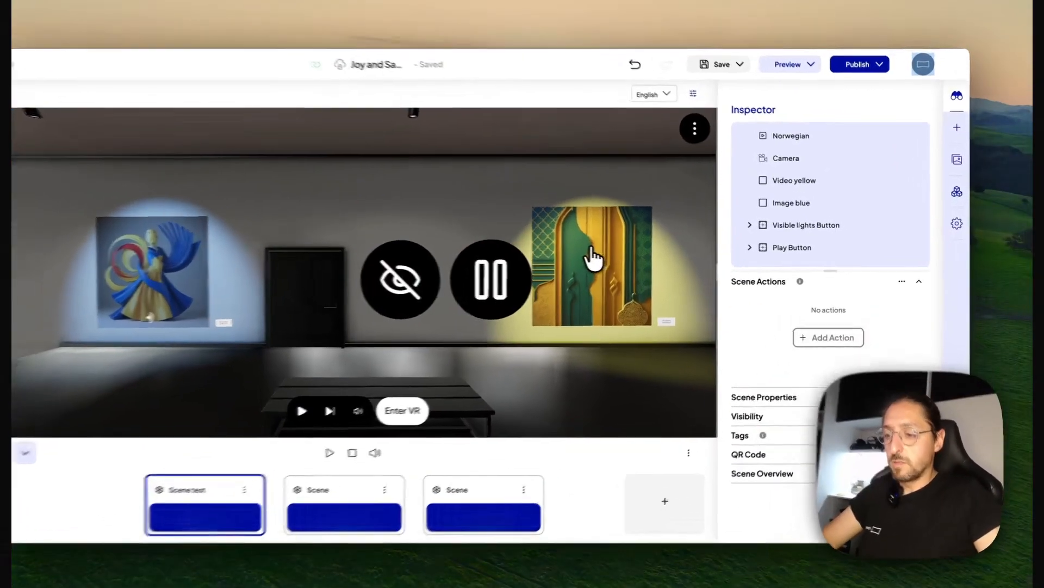
Review the playback and volume settings of the video on the yellow-lit wall
{"action": "left_click", "coordinate": [623, 255]}
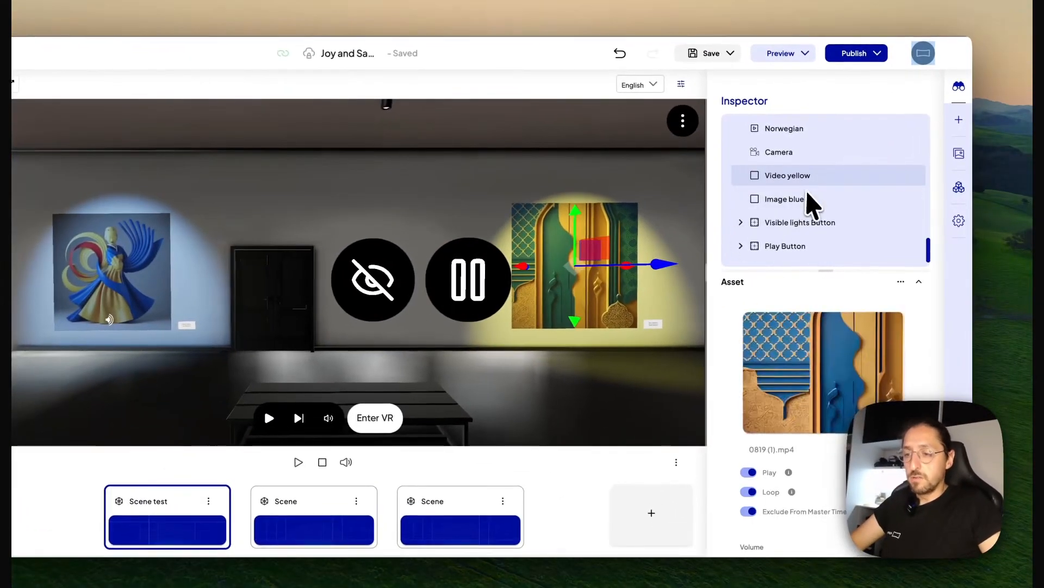
{"action": "mouse_move", "coordinate": [809, 320]}
{"action": "scroll", "coordinate": [759, 340], "scroll_direction": "down", "scroll_amount": 1}
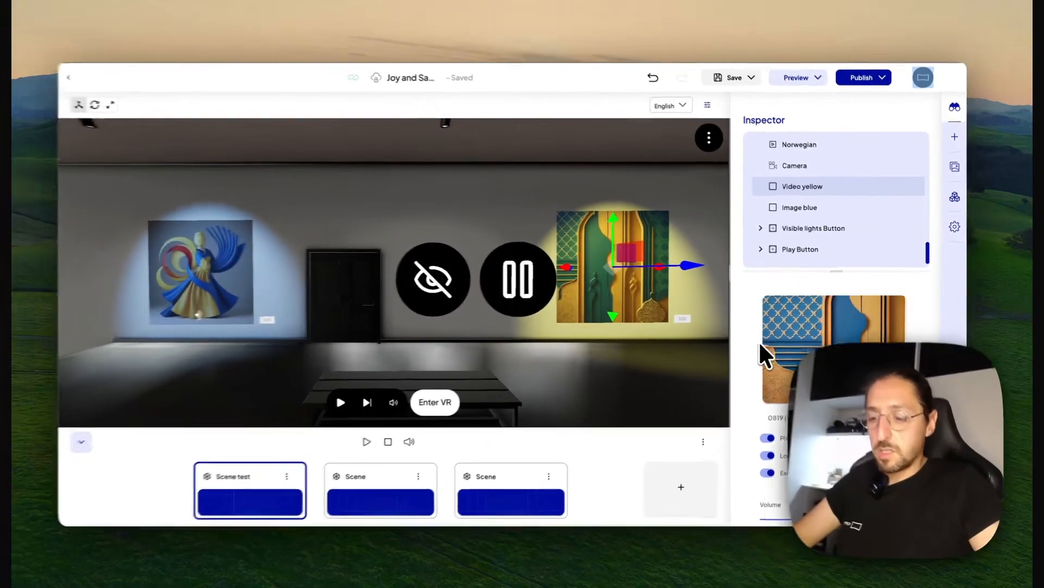
{"action": "scroll", "coordinate": [729, 362], "scroll_direction": "down", "scroll_amount": 2}
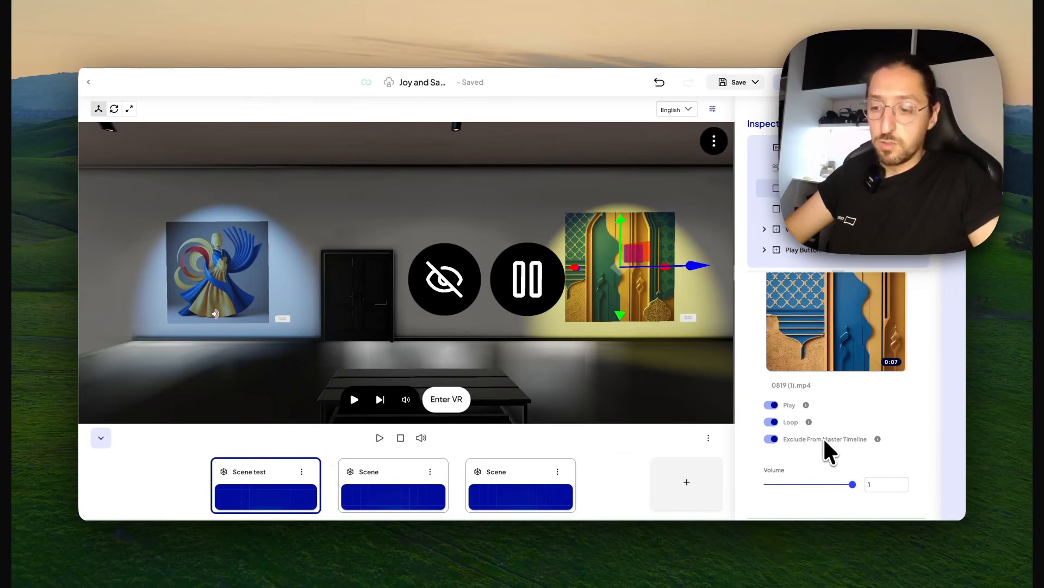
{"action": "left_click", "coordinate": [685, 185]}
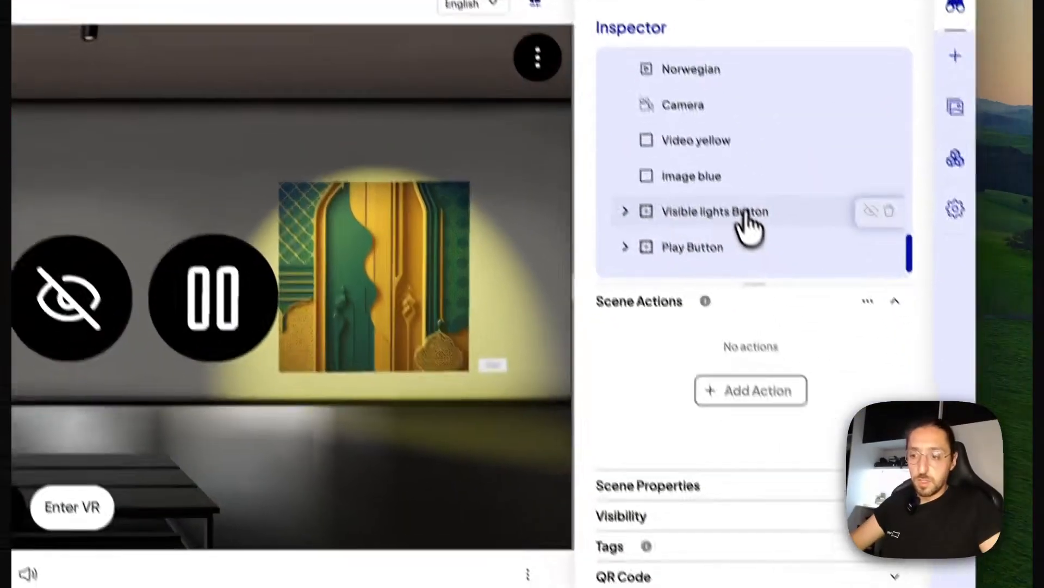
Add a Hide Entity action to the Visible lights Button
{"action": "left_click", "coordinate": [767, 351]}
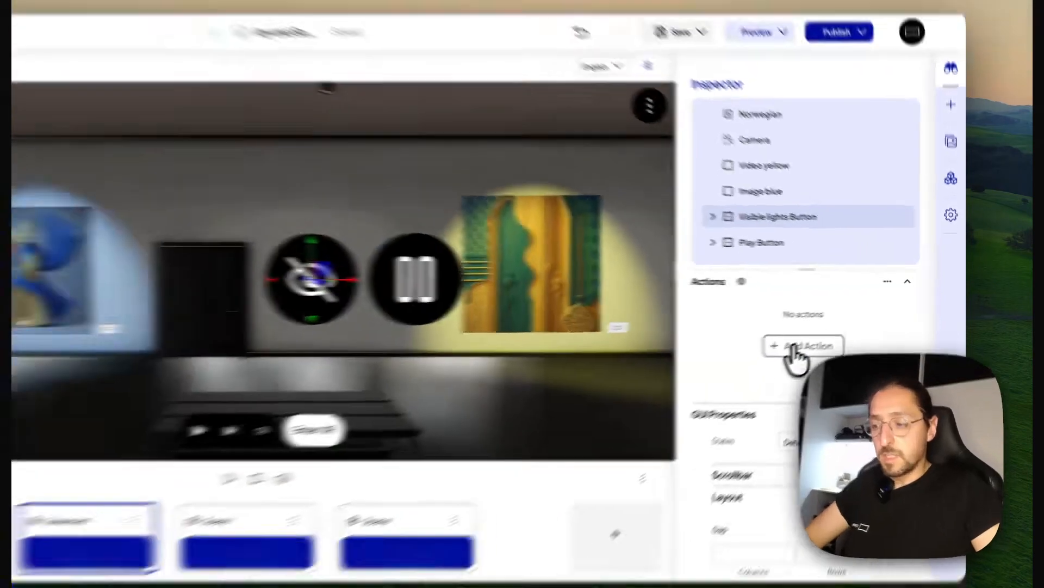
{"action": "left_click", "coordinate": [721, 371]}
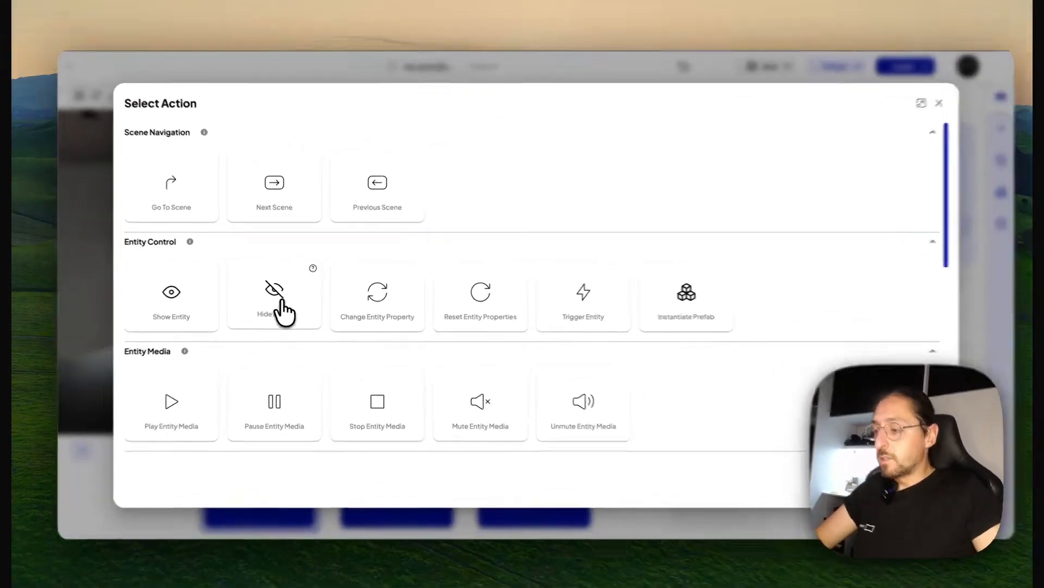
{"action": "left_click", "coordinate": [294, 312]}
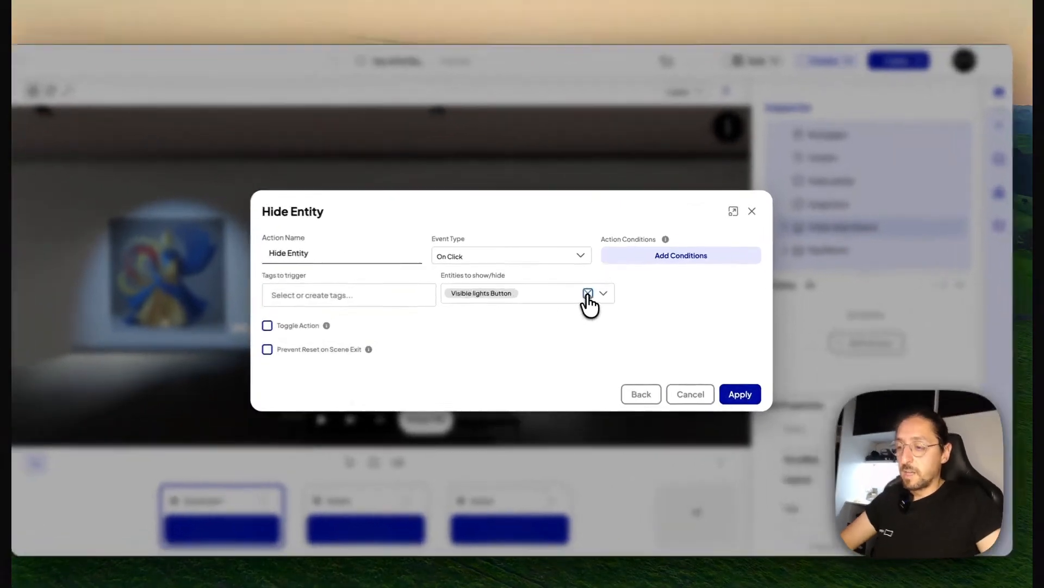
Replace the Hide Entity action's target with Light Yellow and Light Blue, and apply the action
{"action": "left_click", "coordinate": [589, 287]}
{"action": "left_click", "coordinate": [603, 294]}
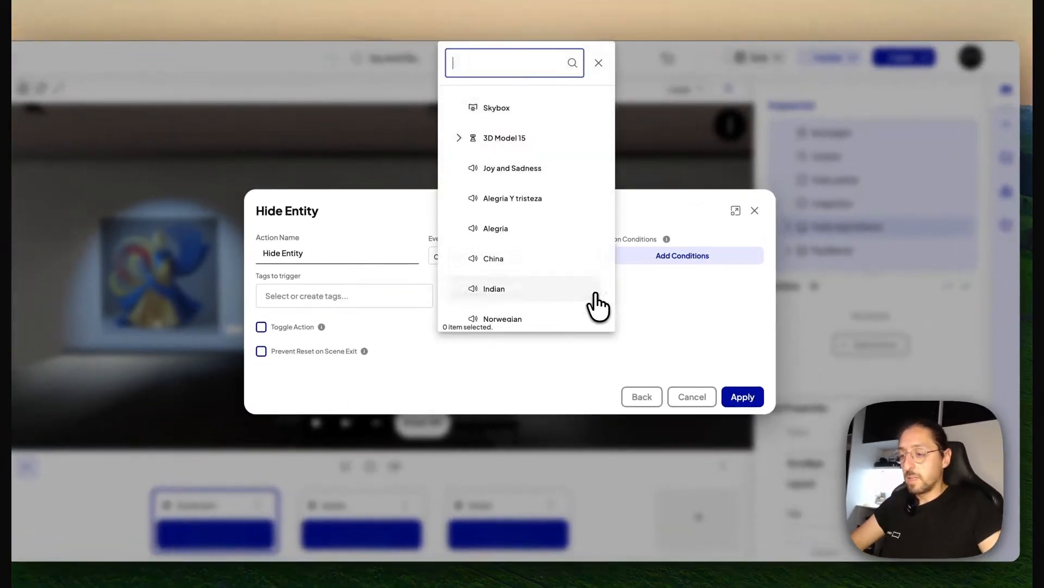
{"action": "scroll", "coordinate": [527, 263], "scroll_direction": "down", "scroll_amount": 5}
{"action": "scroll", "coordinate": [524, 252], "scroll_direction": "down", "scroll_amount": 2}
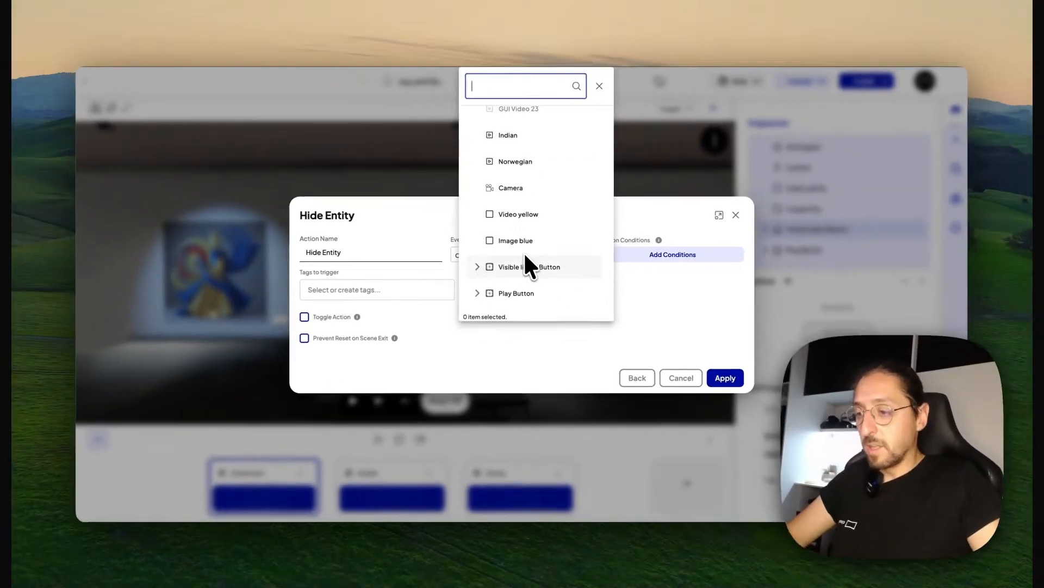
{"action": "scroll", "coordinate": [520, 254], "scroll_direction": "up", "scroll_amount": 5}
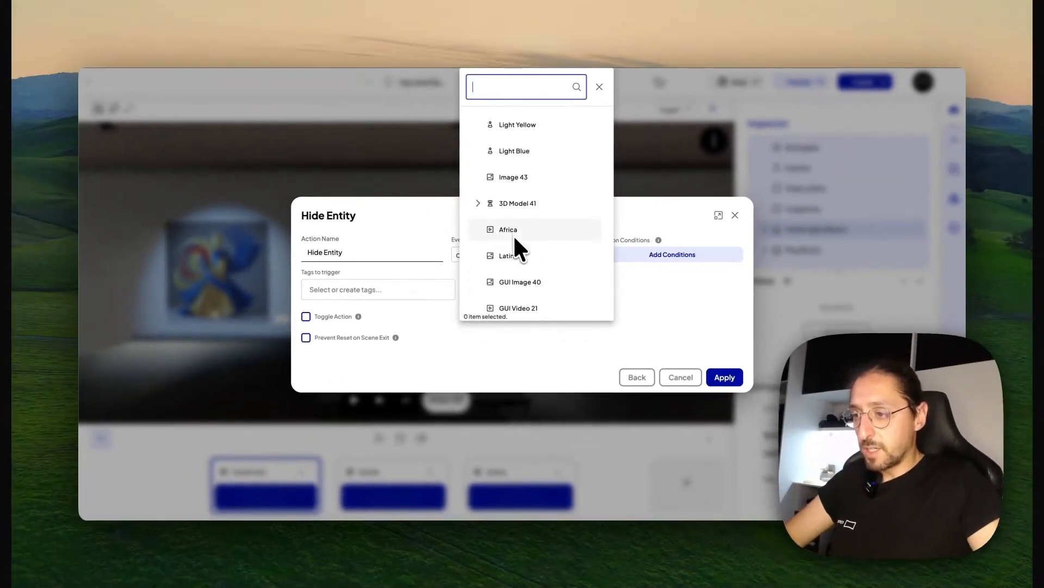
{"action": "scroll", "coordinate": [515, 237], "scroll_direction": "up", "scroll_amount": 1}
{"action": "left_click", "coordinate": [517, 147]}
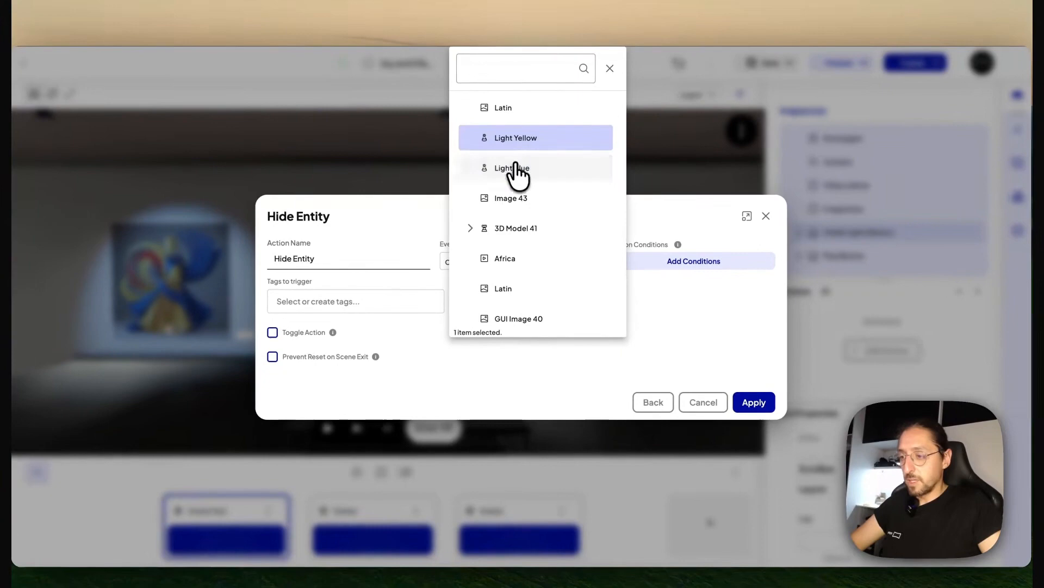
{"action": "left_click", "coordinate": [516, 167]}
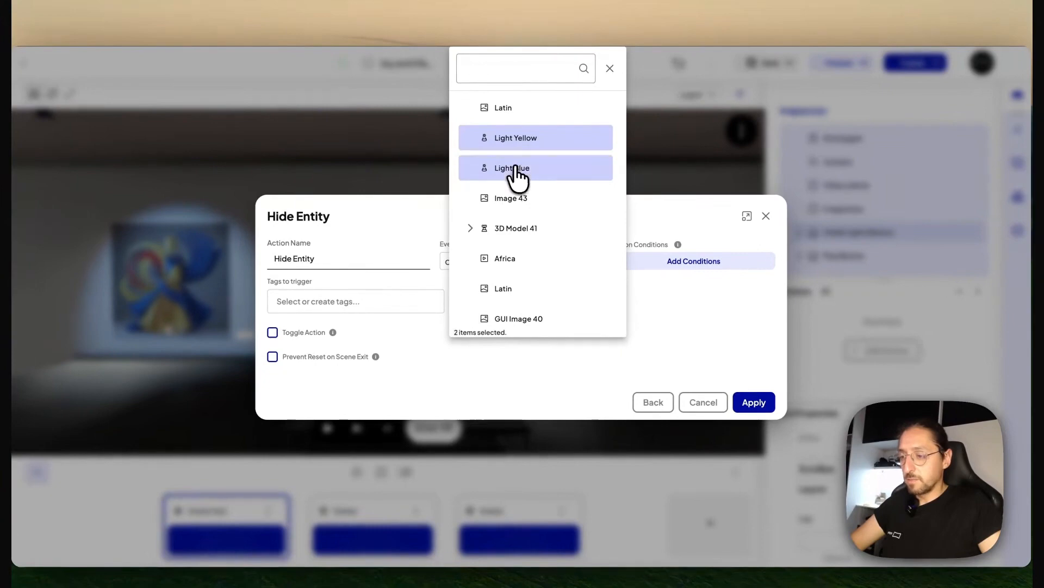
{"action": "left_click", "coordinate": [666, 295]}
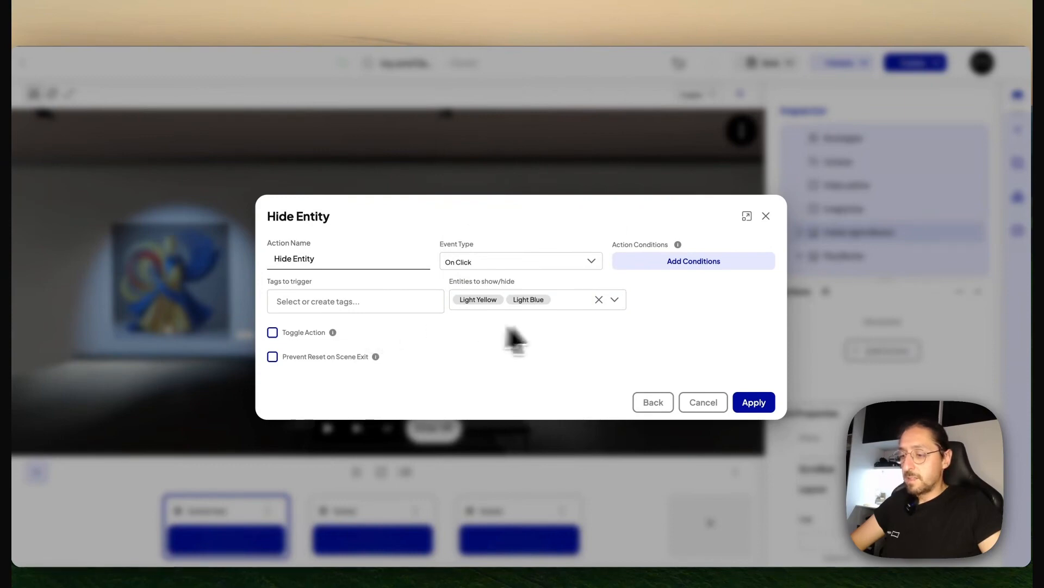
{"action": "left_click", "coordinate": [754, 402]}
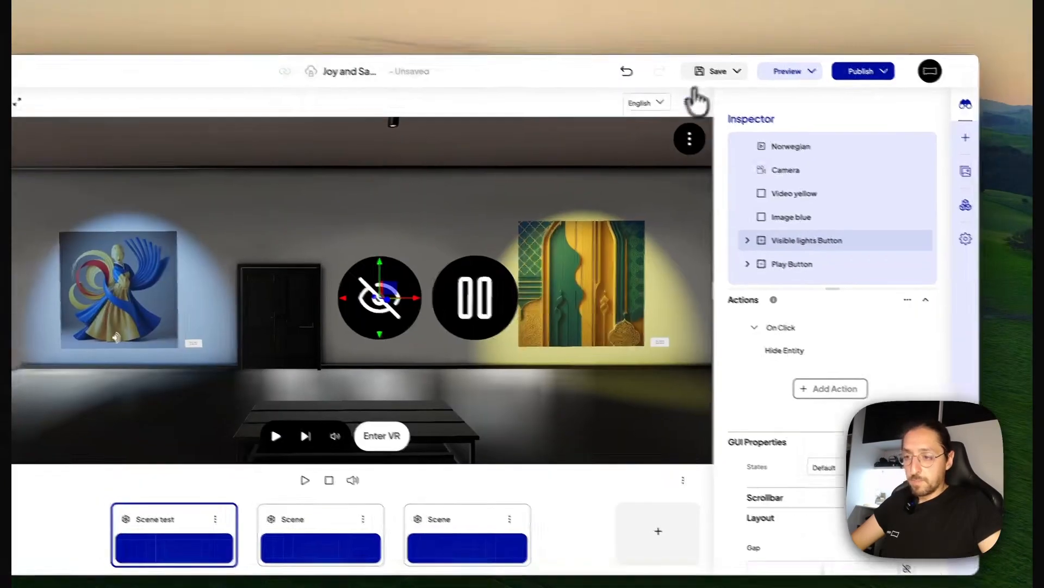
Save the project, test the crossed-out eye button in the preview, and return to the editor
{"action": "left_click", "coordinate": [751, 66]}
{"action": "left_click", "coordinate": [797, 85]}
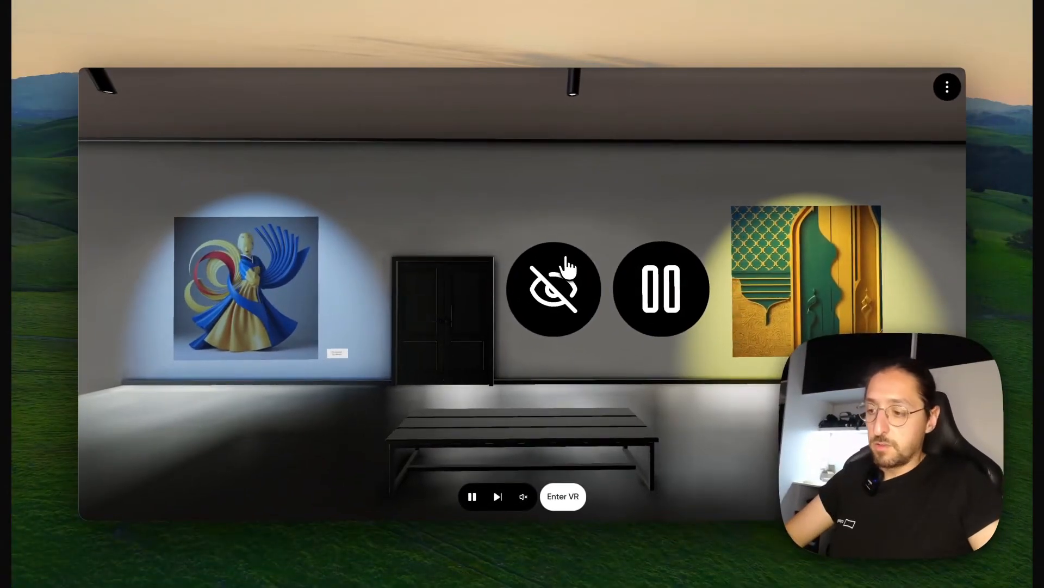
{"action": "left_click", "coordinate": [566, 264]}
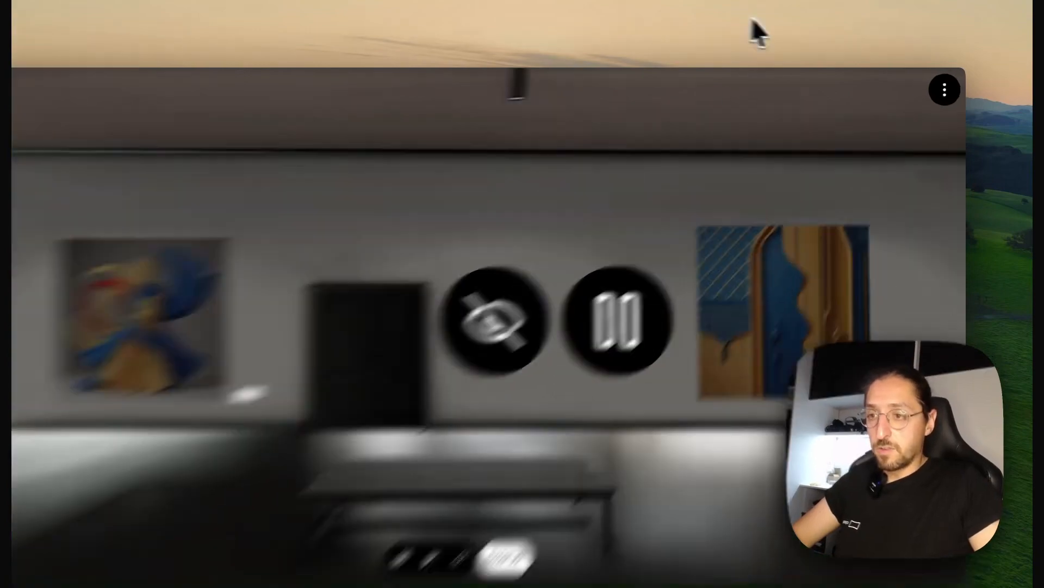
{"action": "left_click", "coordinate": [783, 26]}
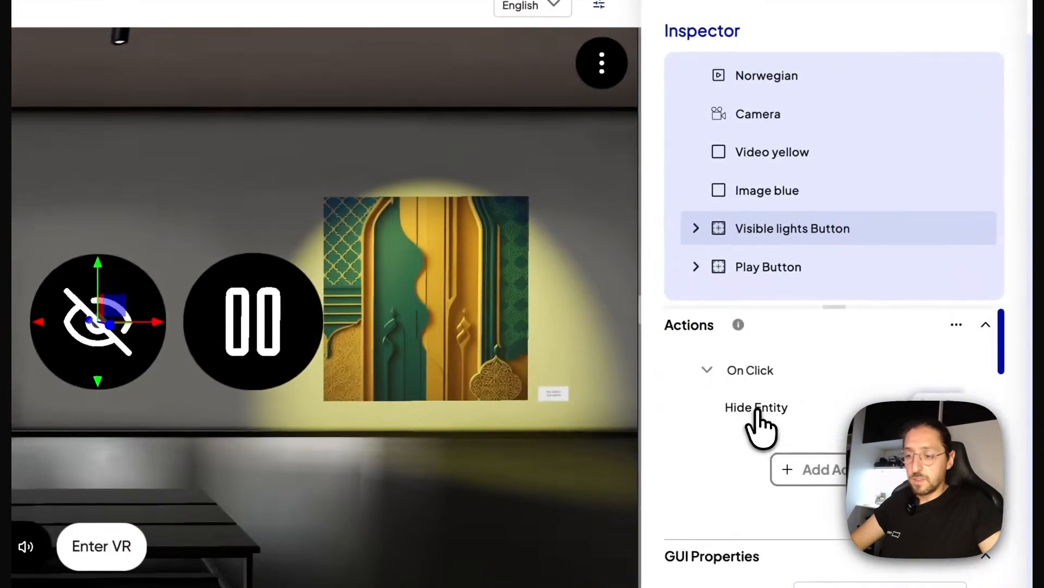
Enable Toggle Action on the Visible lights Button's Hide Entity action and apply it
{"action": "left_click", "coordinate": [660, 536]}
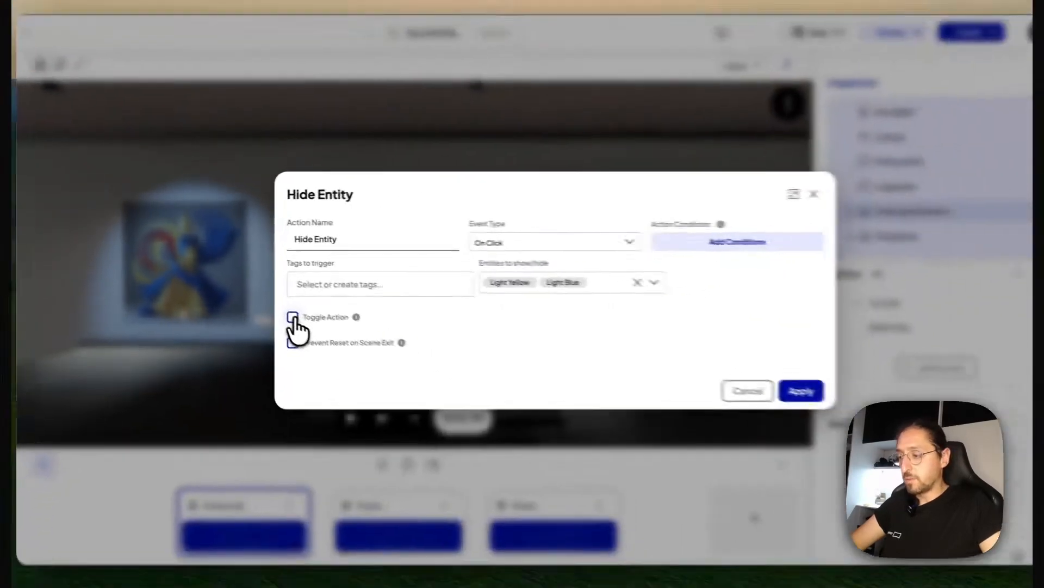
{"action": "left_click", "coordinate": [400, 379]}
{"action": "left_click", "coordinate": [761, 381]}
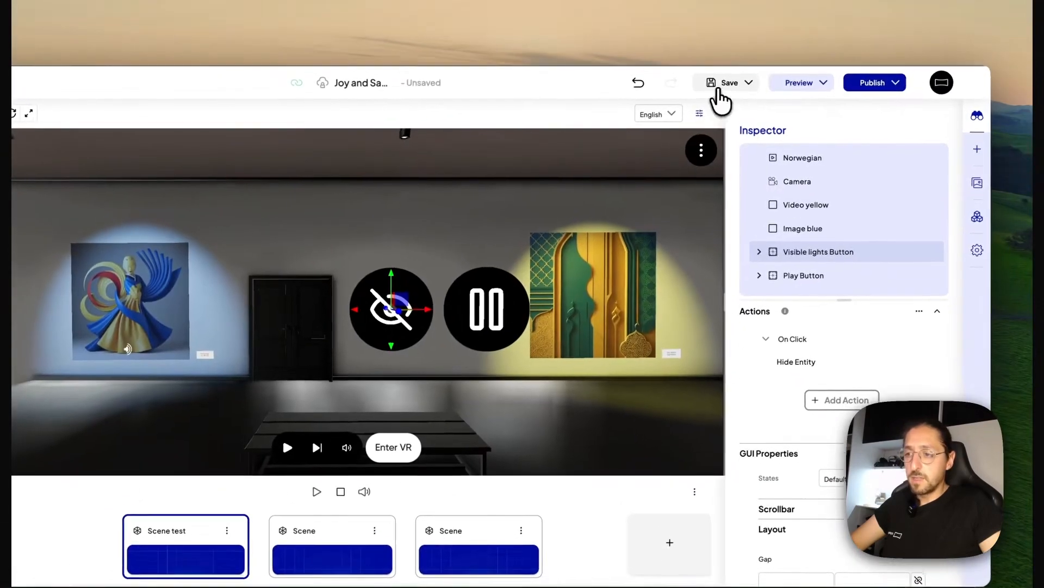
Preview the scene and use the crossed-out eye button repeatedly to test toggling the lights
{"action": "left_click", "coordinate": [783, 83]}
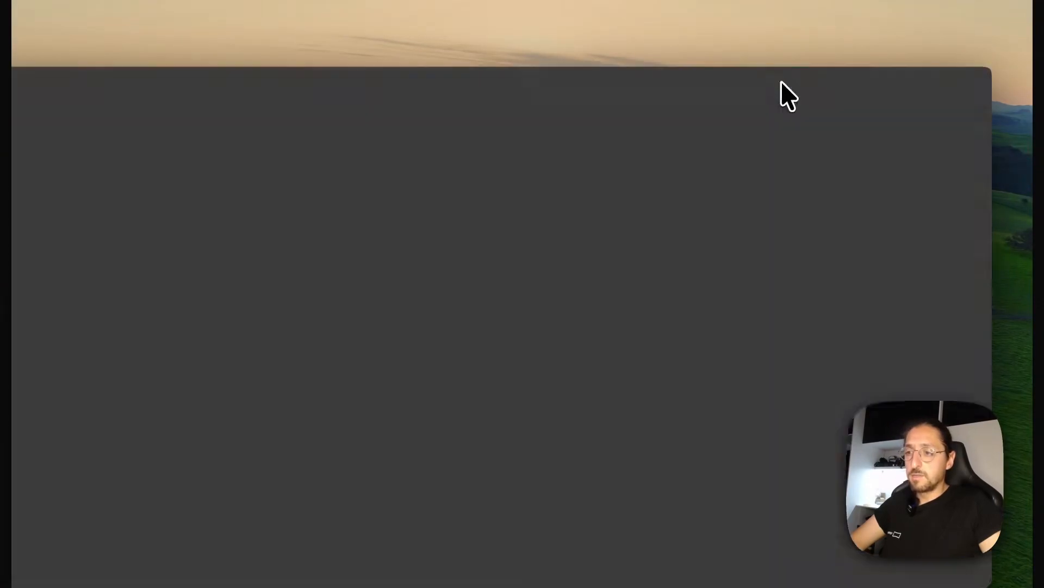
{"action": "left_click", "coordinate": [539, 289]}
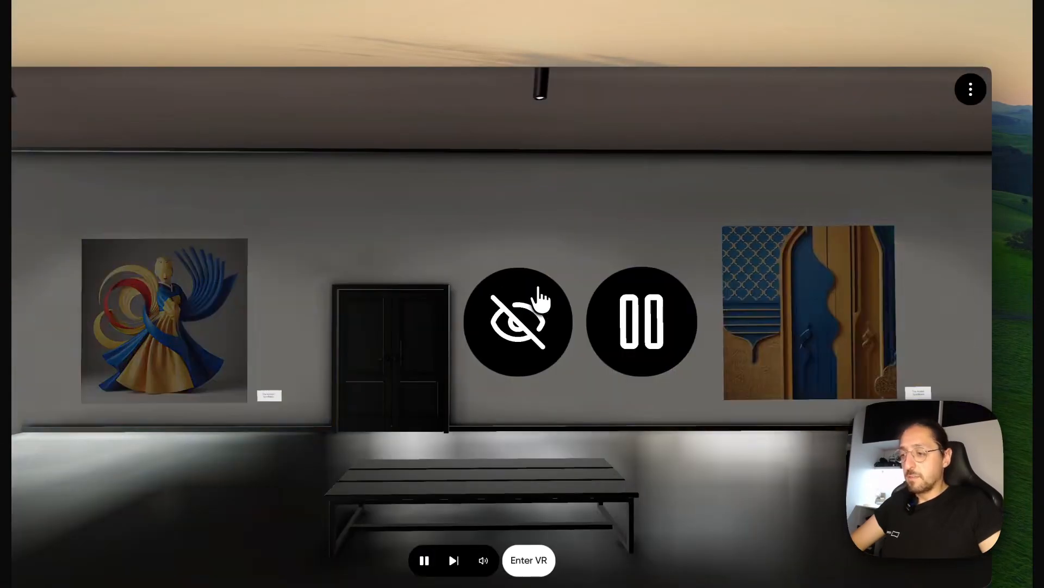
{"action": "left_click", "coordinate": [538, 288]}
{"action": "left_click", "coordinate": [538, 287]}
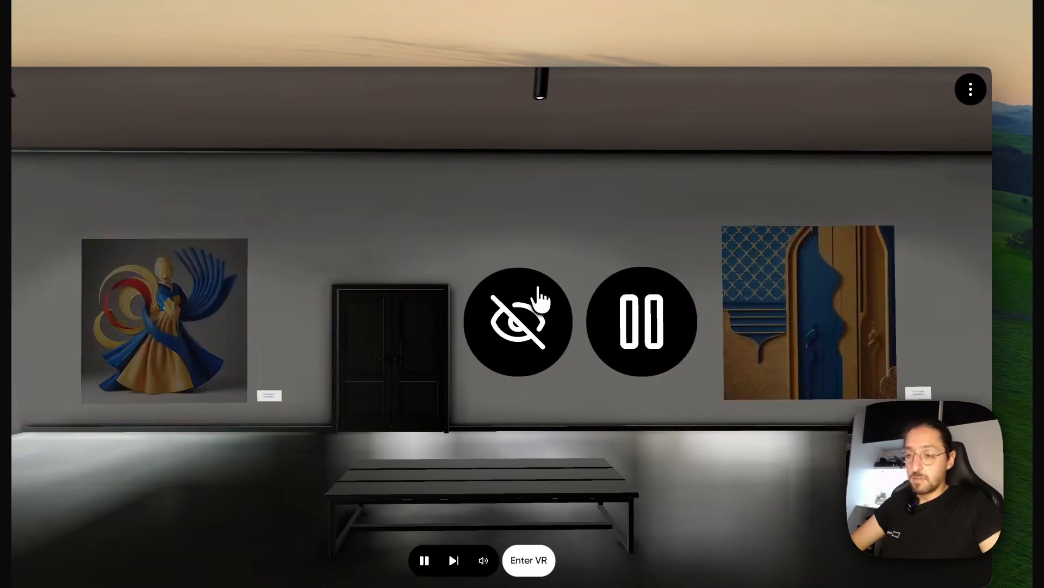
{"action": "left_click", "coordinate": [538, 287]}
{"action": "left_click", "coordinate": [537, 288]}
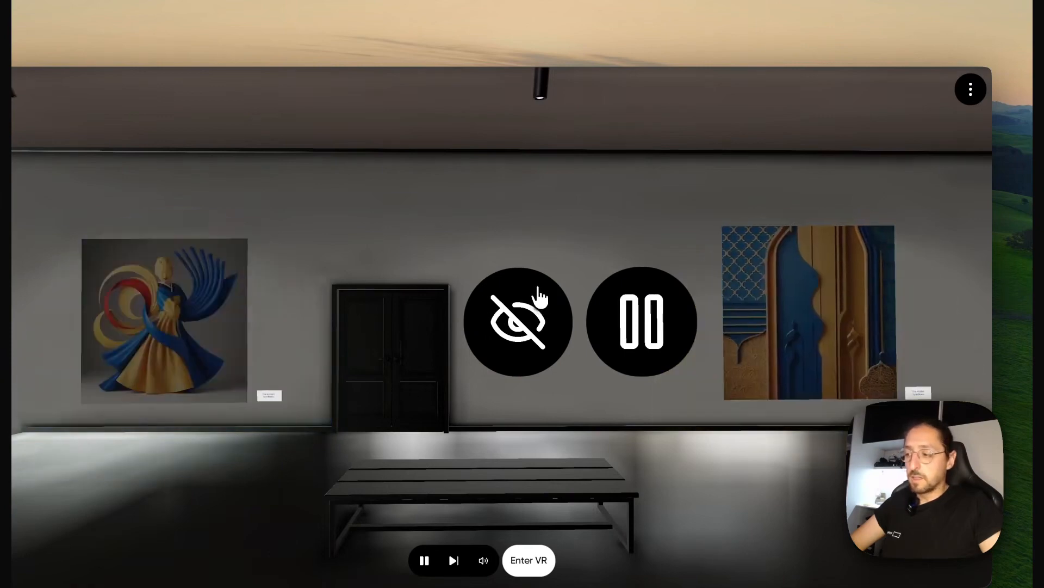
{"action": "left_click", "coordinate": [537, 289]}
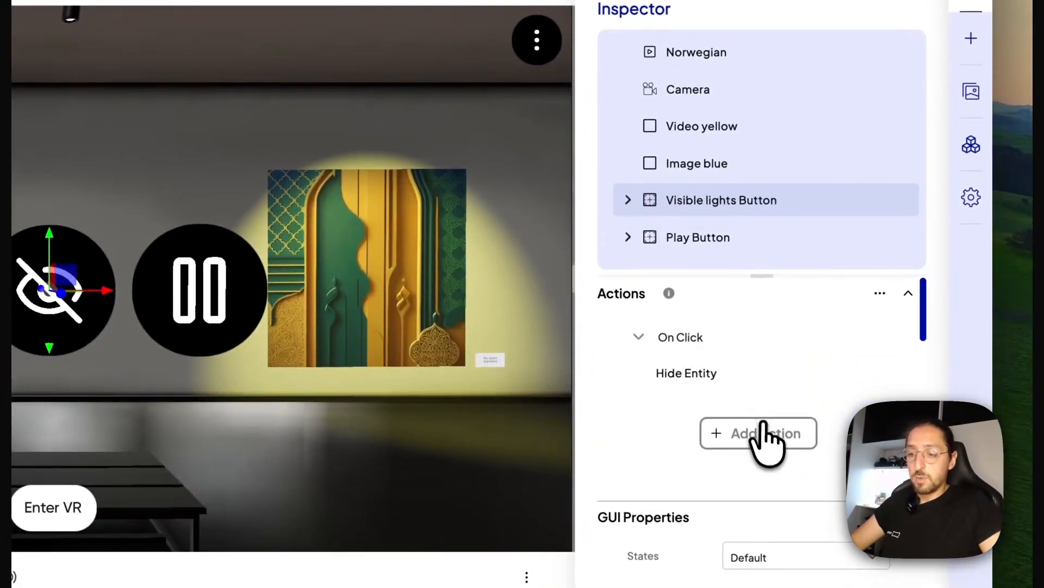
Add a Change Entity Property action to the Visible lights Button and look through its visibility and transform properties
{"action": "left_click", "coordinate": [770, 435]}
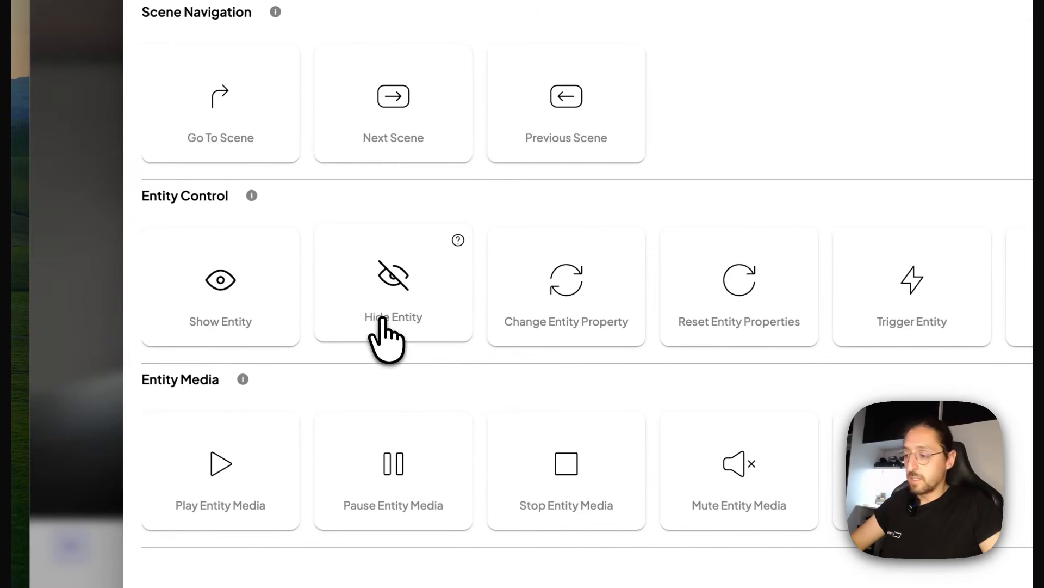
{"action": "left_click", "coordinate": [597, 288]}
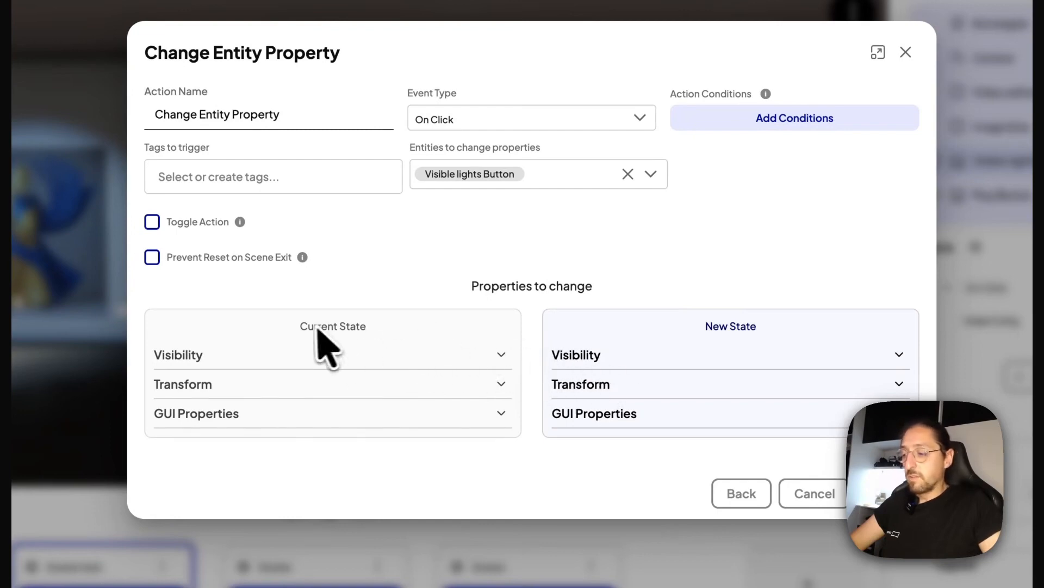
{"action": "left_click", "coordinate": [497, 357]}
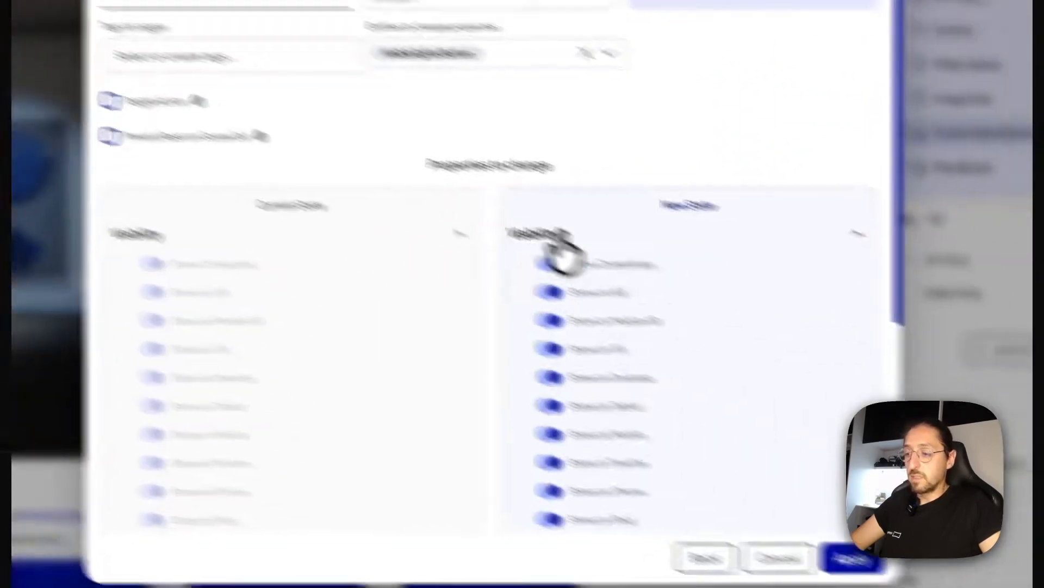
{"action": "scroll", "coordinate": [485, 288], "scroll_direction": "down", "scroll_amount": 5}
{"action": "left_click", "coordinate": [763, 427]}
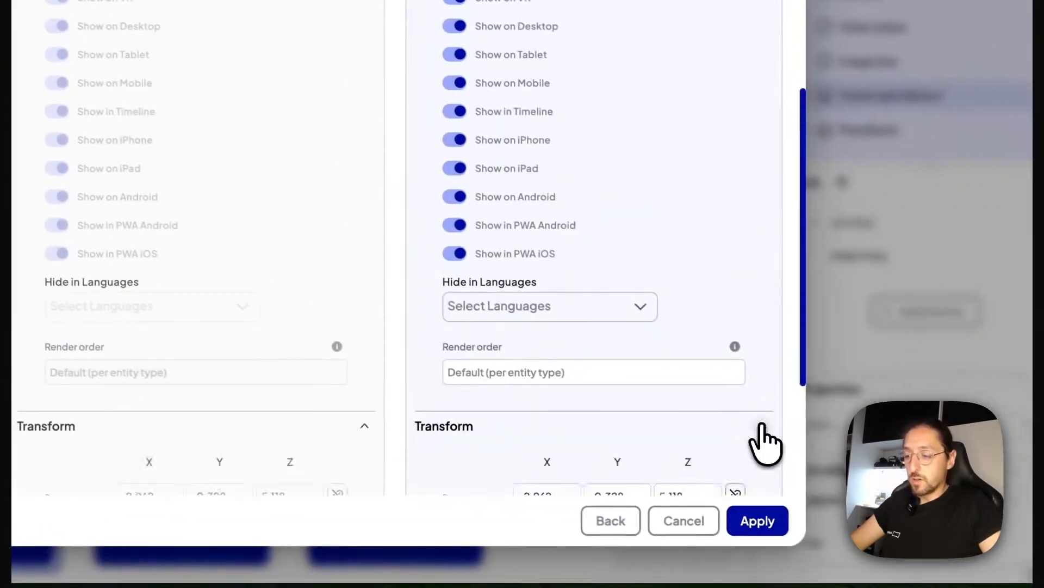
{"action": "scroll", "coordinate": [508, 384], "scroll_direction": "down", "scroll_amount": 4}
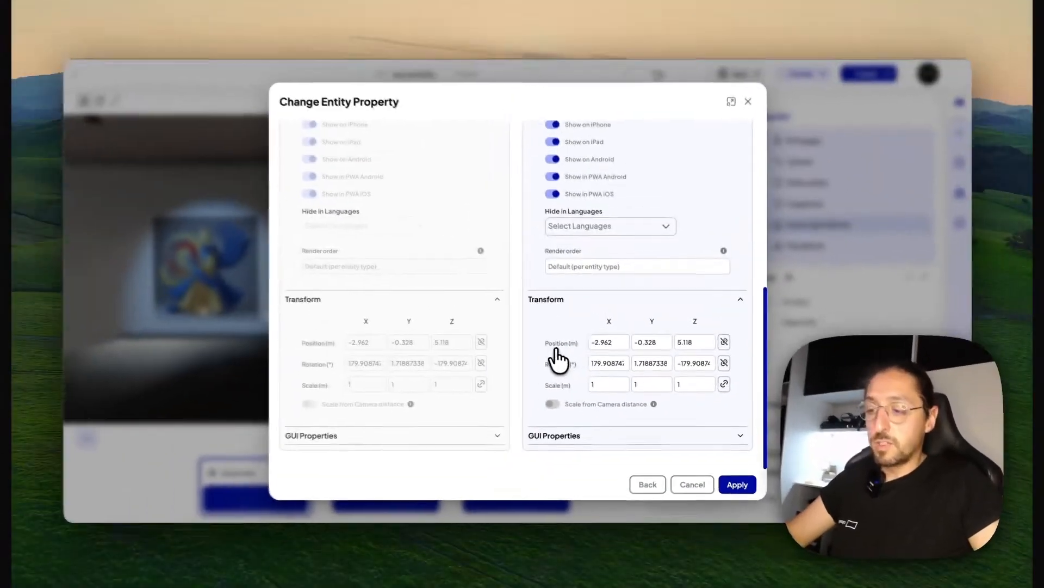
{"action": "scroll", "coordinate": [579, 354], "scroll_direction": "up", "scroll_amount": 10}
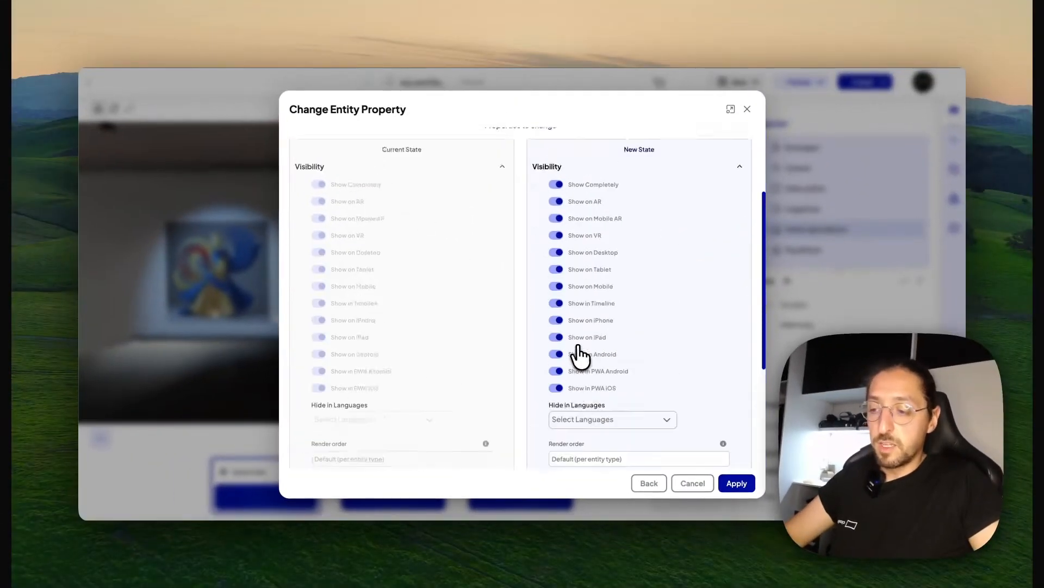
{"action": "left_click", "coordinate": [502, 290]}
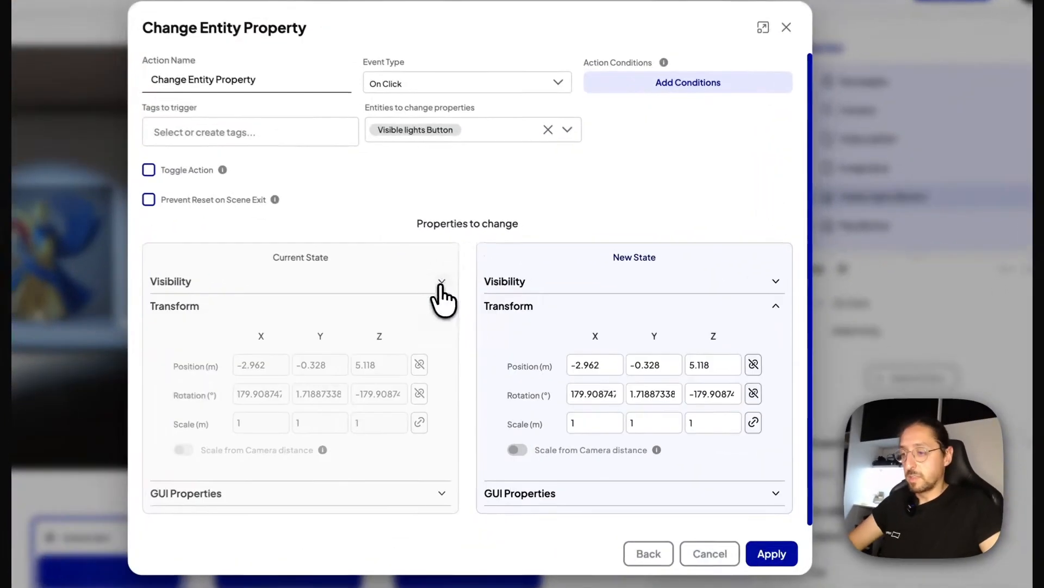
{"action": "left_click", "coordinate": [441, 305]}
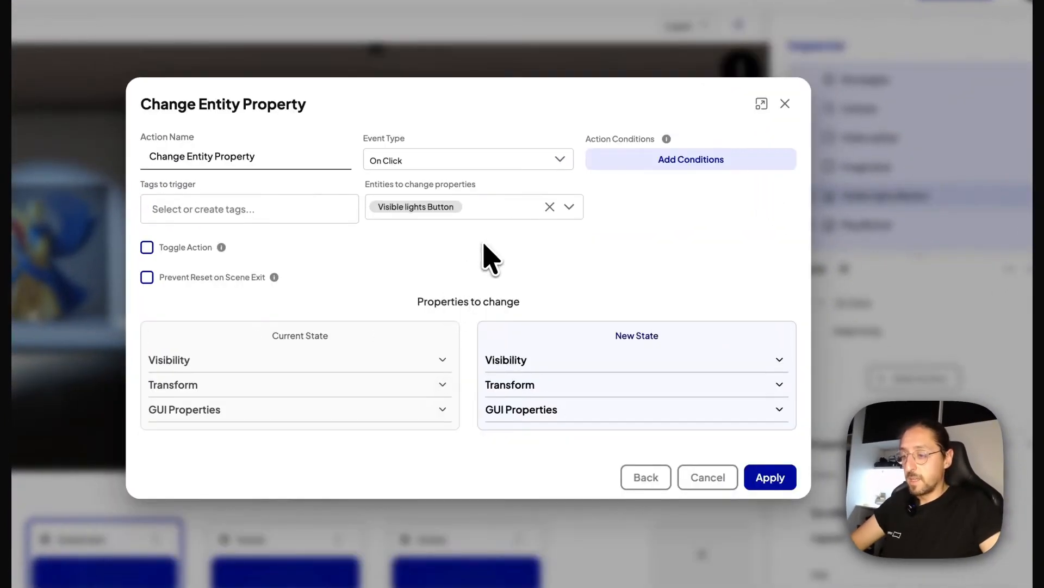
Replace the Change Entity Property action's target with GUI Icon 36 inside the Visible lights Button
{"action": "left_click", "coordinate": [549, 206]}
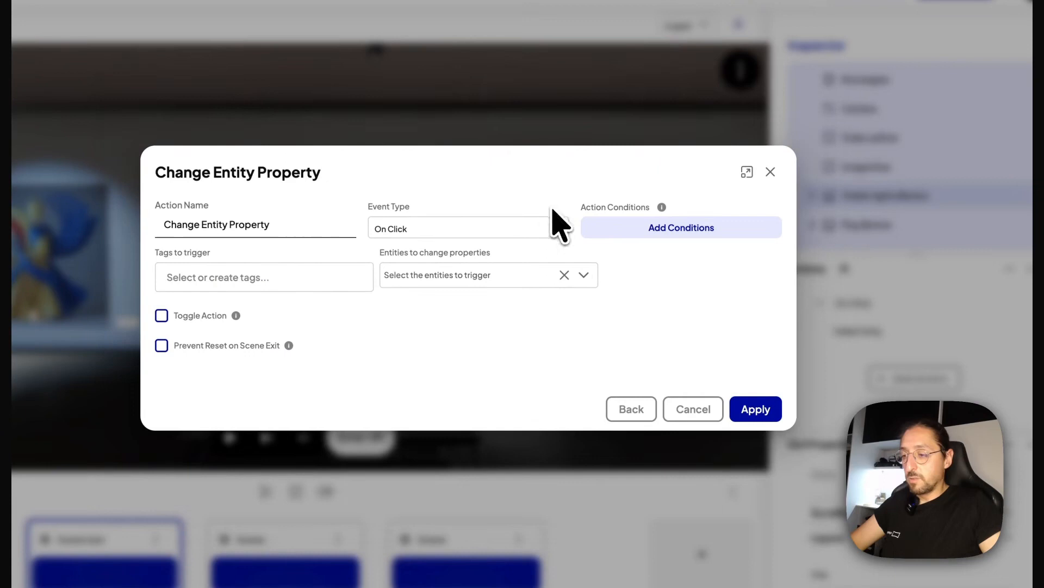
{"action": "left_click", "coordinate": [585, 275]}
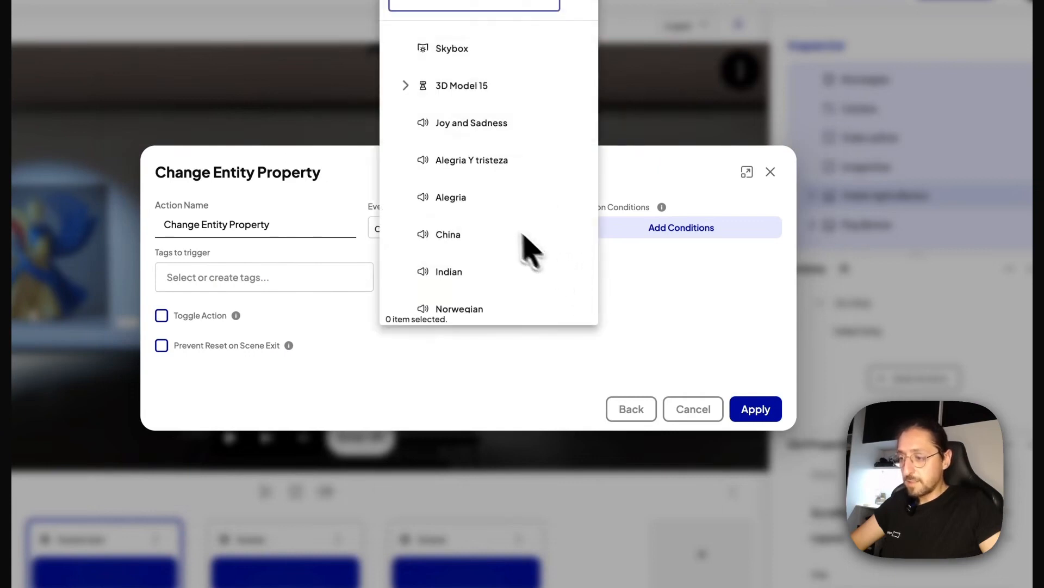
{"action": "scroll", "coordinate": [526, 245], "scroll_direction": "down", "scroll_amount": 3}
{"action": "left_click", "coordinate": [405, 249]}
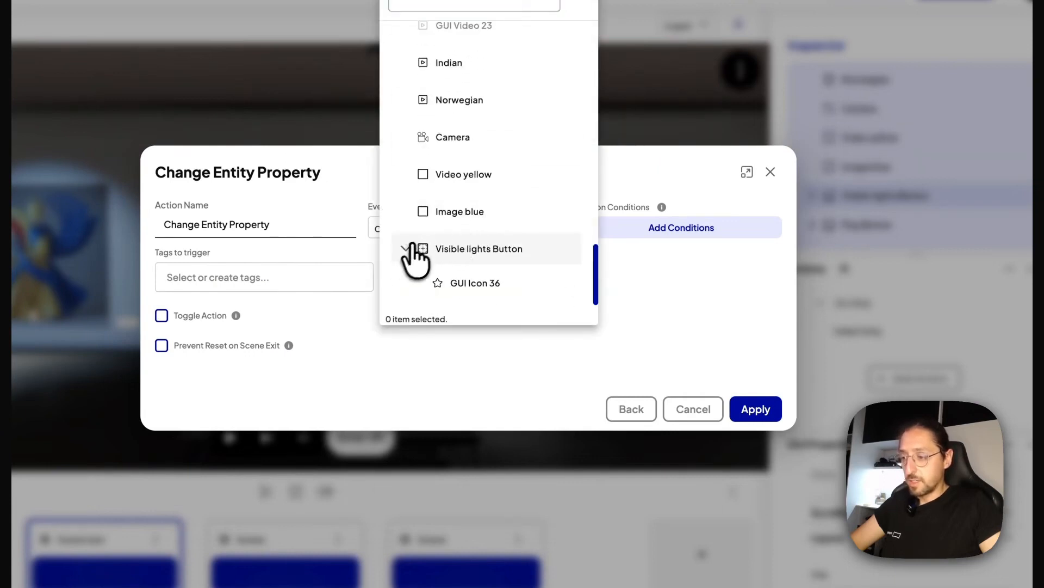
{"action": "left_click", "coordinate": [480, 243]}
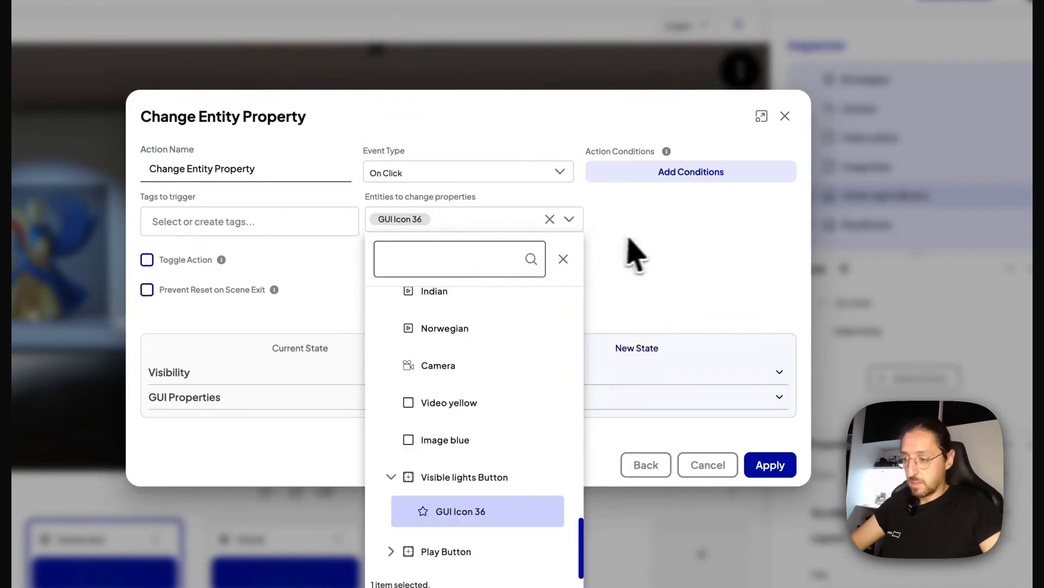
{"action": "left_click", "coordinate": [652, 264]}
Change the new-state icon of GUI Icon 36 to the open eye in its GUI properties and apply the action
{"action": "left_click", "coordinate": [779, 397]}
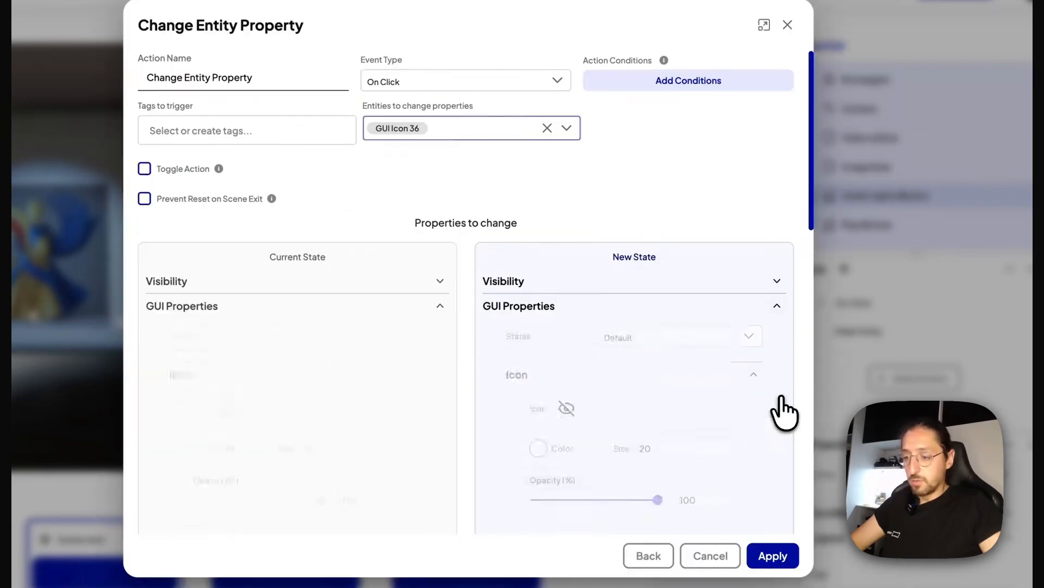
{"action": "scroll", "coordinate": [716, 346], "scroll_direction": "down", "scroll_amount": 5}
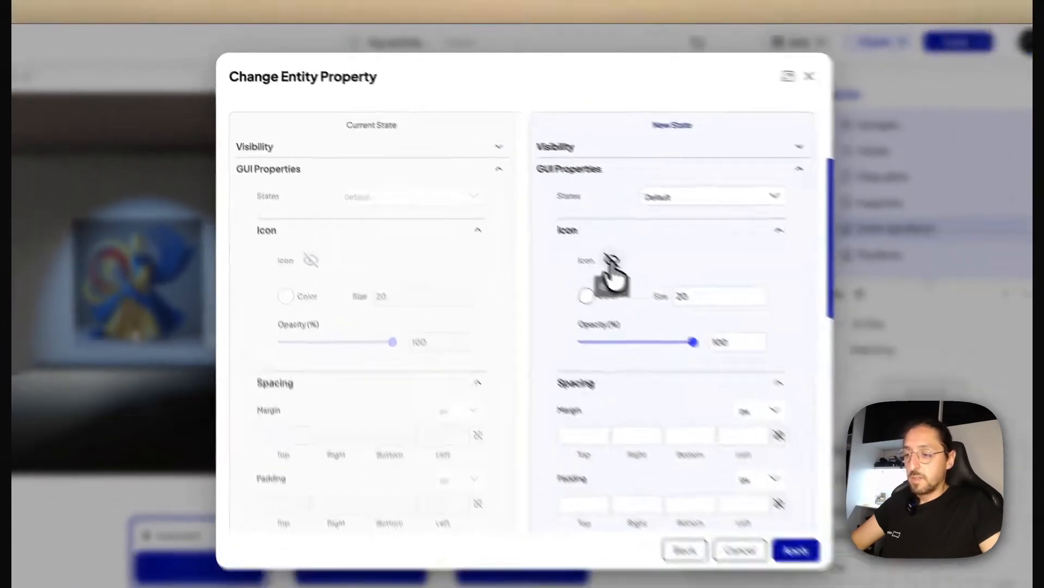
{"action": "left_click", "coordinate": [675, 296]}
{"action": "type", "text": "eye"}
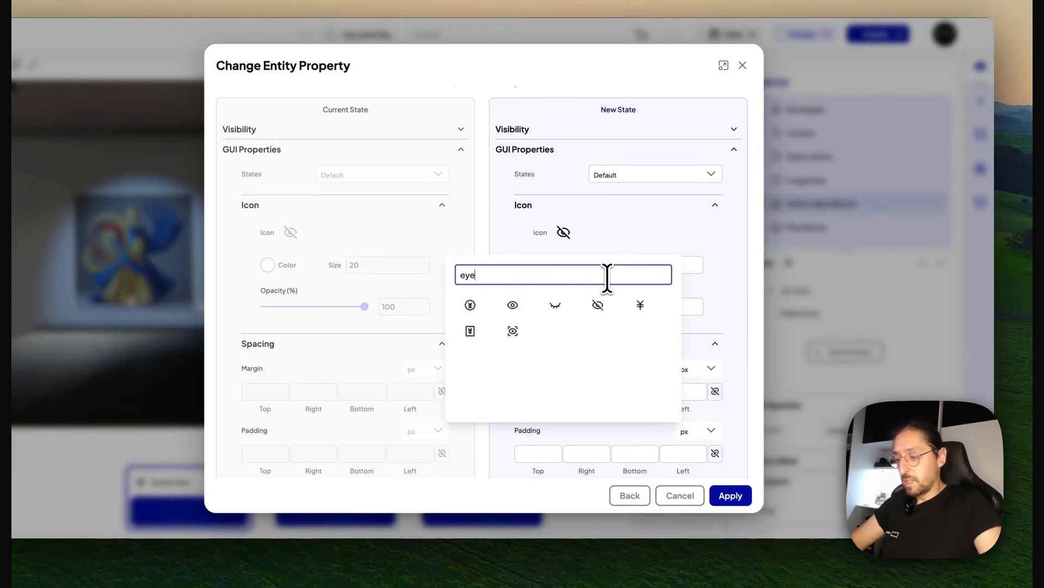
{"action": "left_click", "coordinate": [513, 305]}
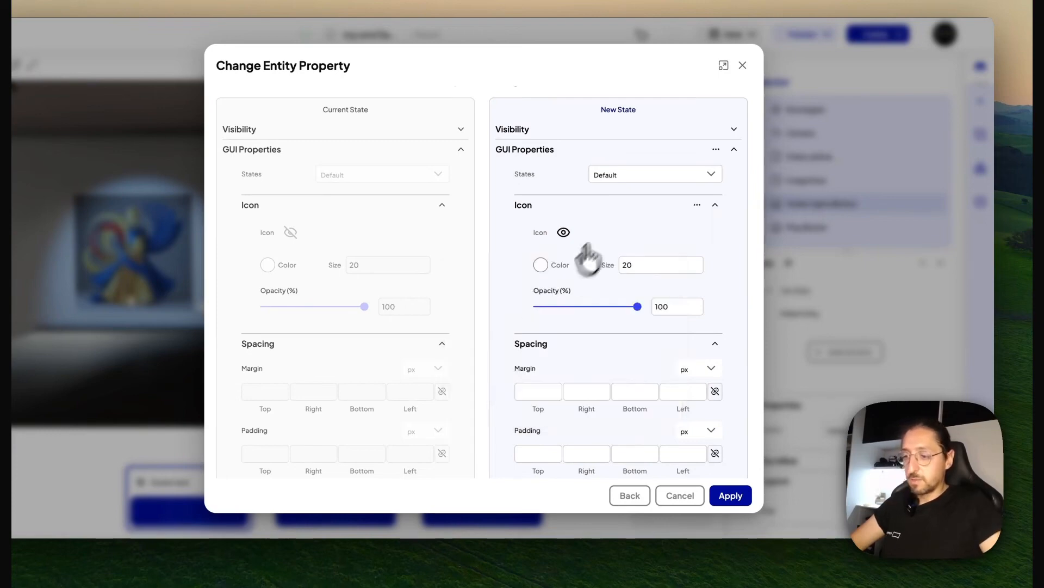
{"action": "scroll", "coordinate": [617, 346], "scroll_direction": "down", "scroll_amount": 2}
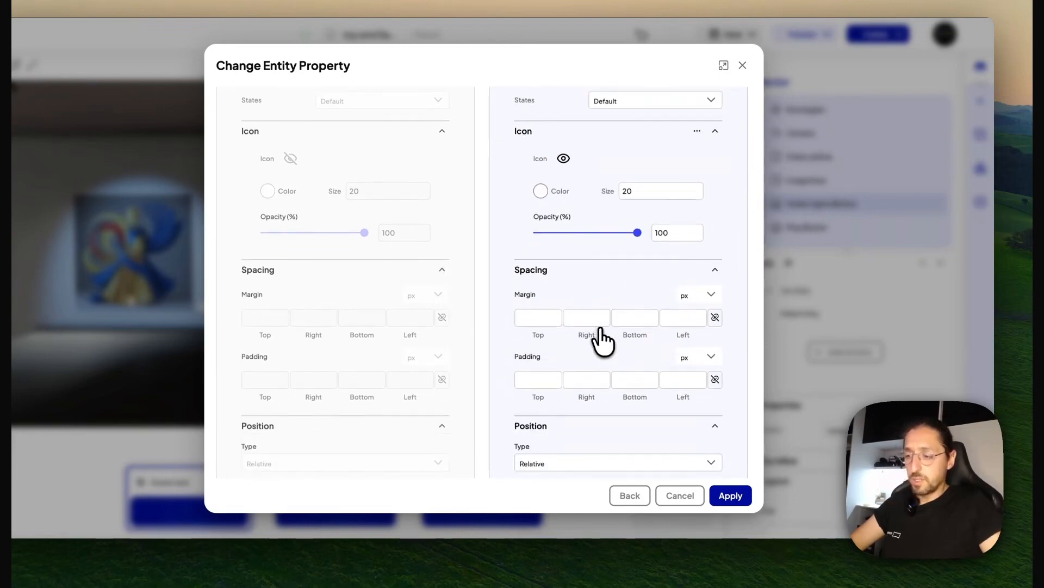
{"action": "left_click", "coordinate": [735, 494]}
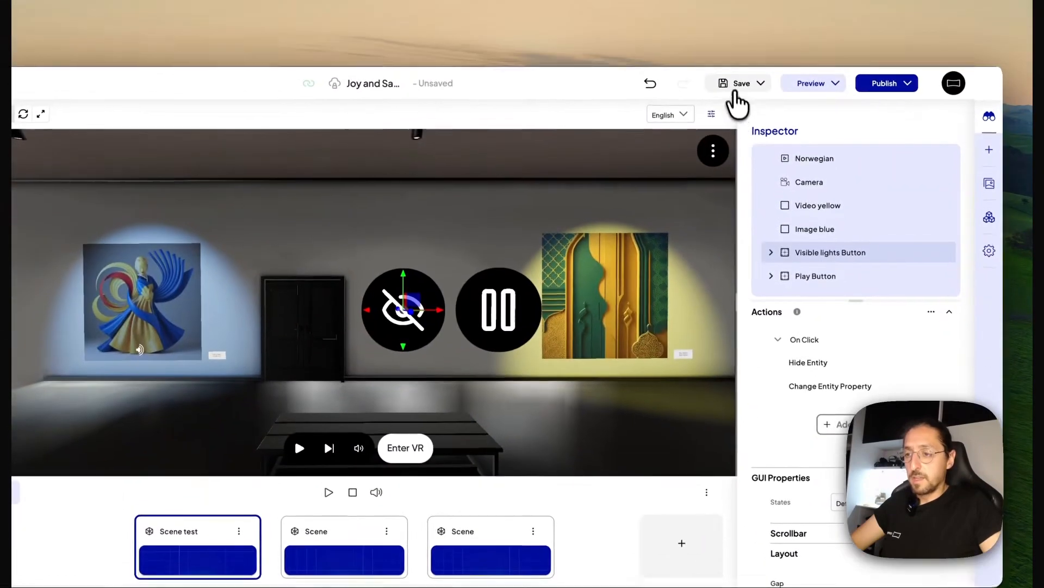
Save the project, test the Visible lights Button's icon change in the preview, and return to the editor
{"action": "left_click", "coordinate": [725, 36]}
{"action": "left_click", "coordinate": [800, 85]}
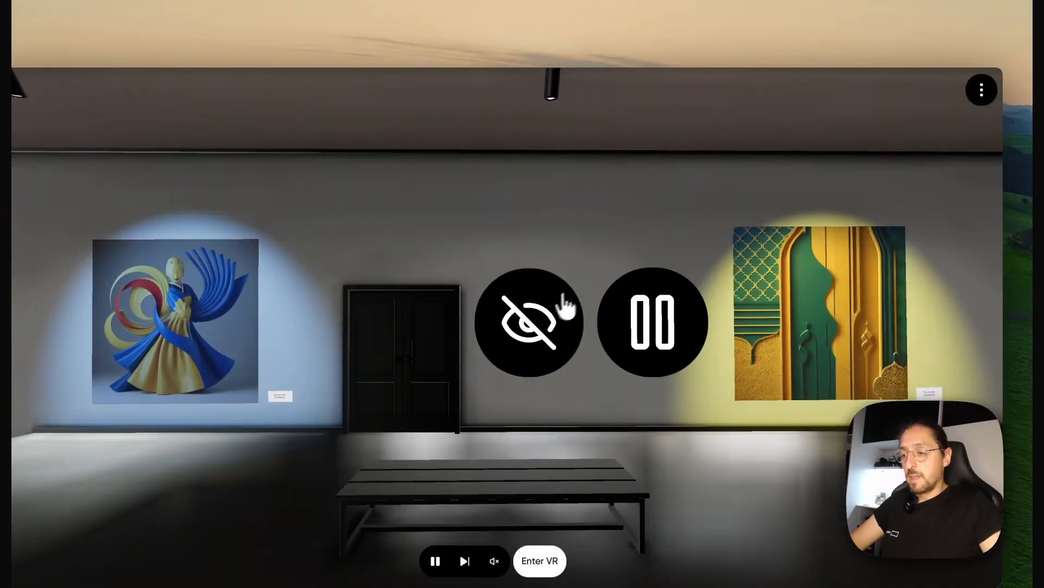
{"action": "left_click", "coordinate": [554, 309]}
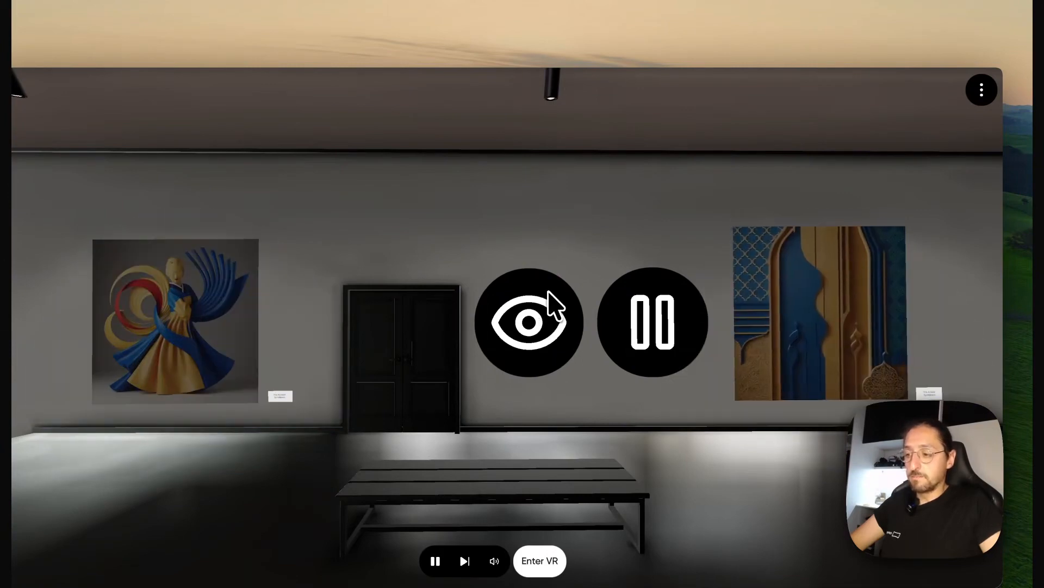
{"action": "left_click", "coordinate": [589, 7]}
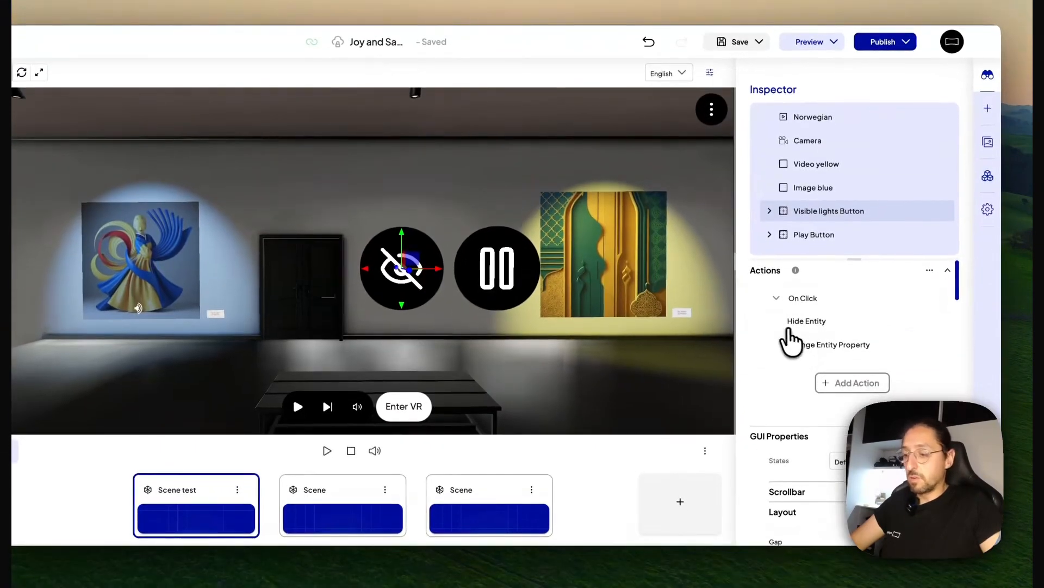
Enable Toggle Action on the Visible lights Button's Change Entity Property action and apply it
{"action": "left_click", "coordinate": [831, 351]}
{"action": "left_click", "coordinate": [231, 264]}
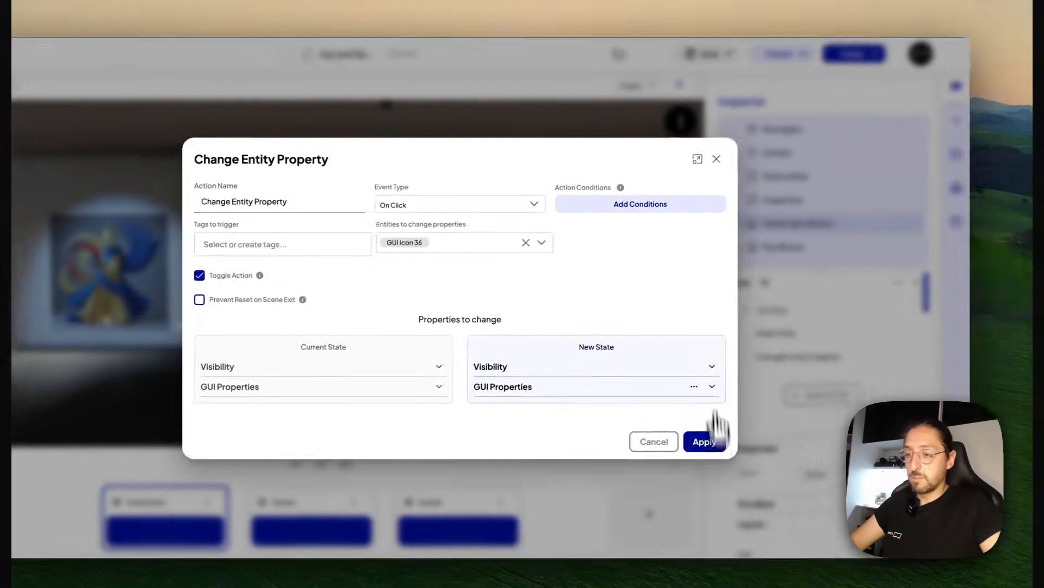
{"action": "left_click", "coordinate": [765, 428]}
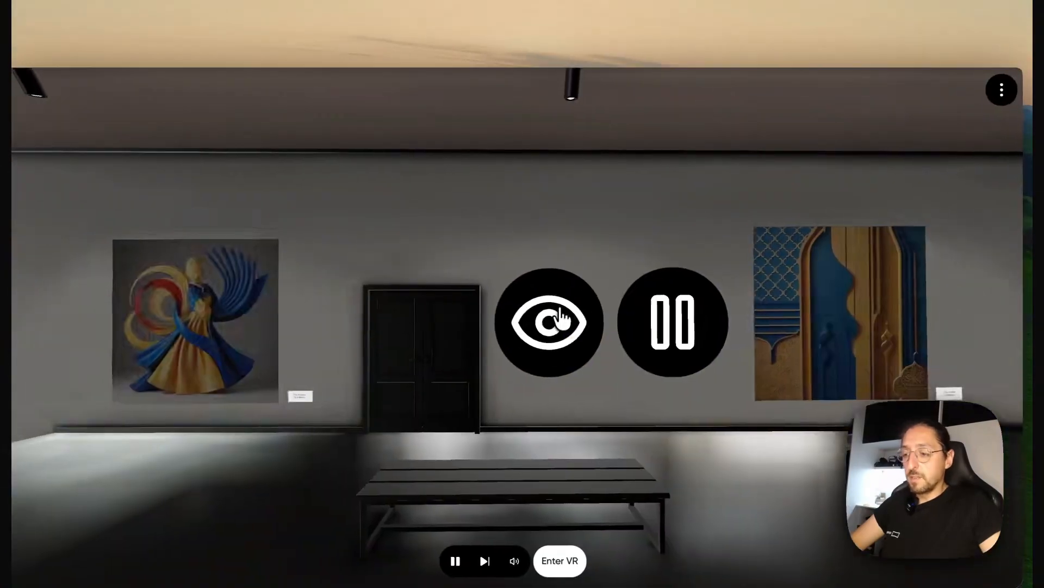
Use the eye button repeatedly in the preview to test that the lights and the icon toggle together
{"action": "left_click", "coordinate": [577, 319]}
{"action": "left_click", "coordinate": [578, 322]}
{"action": "left_click", "coordinate": [579, 322]}
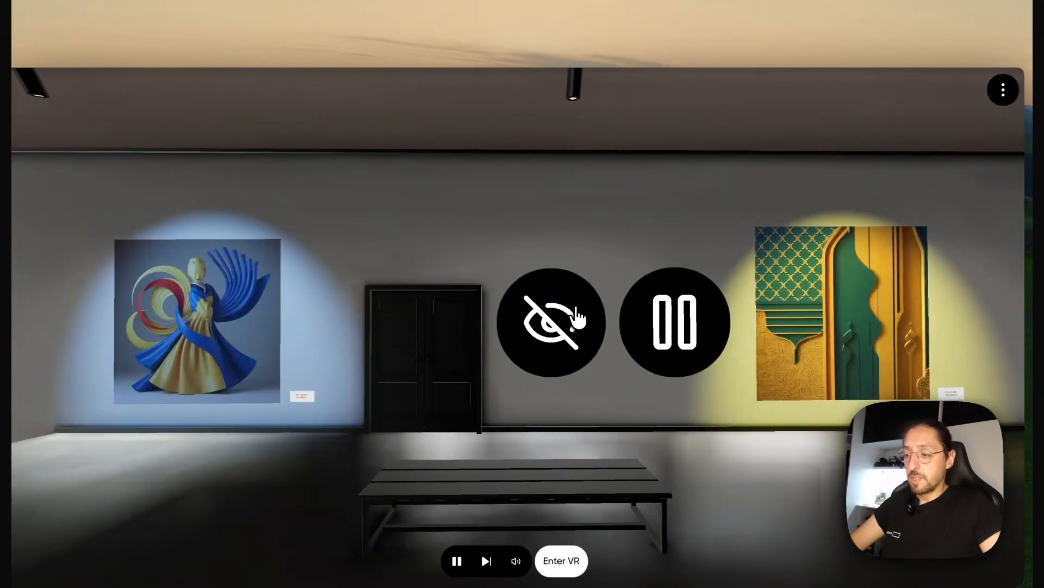
{"action": "left_click", "coordinate": [570, 317]}
{"action": "left_click", "coordinate": [569, 318]}
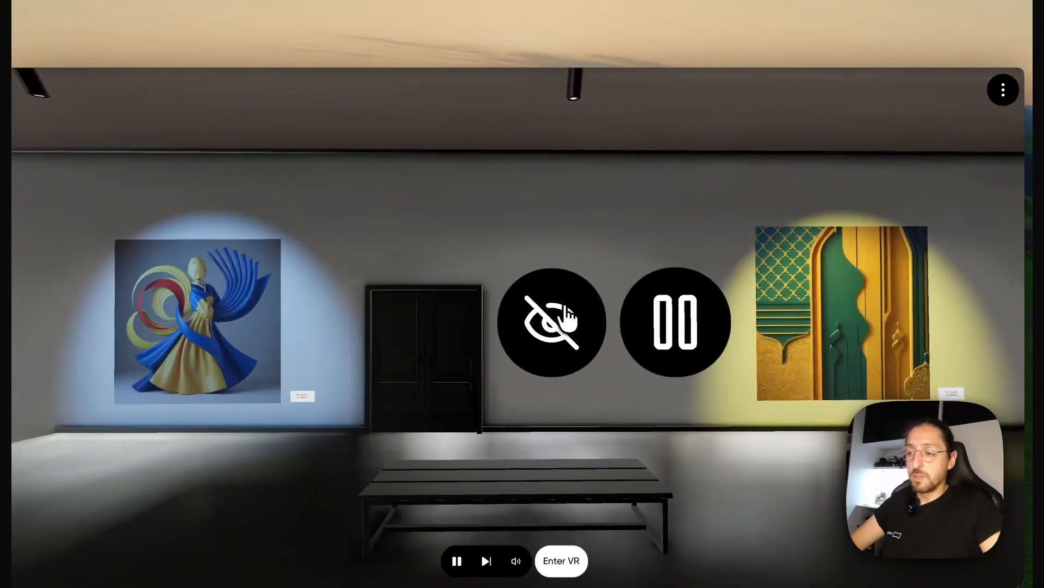
{"action": "left_click", "coordinate": [569, 309]}
{"action": "left_click", "coordinate": [566, 297]}
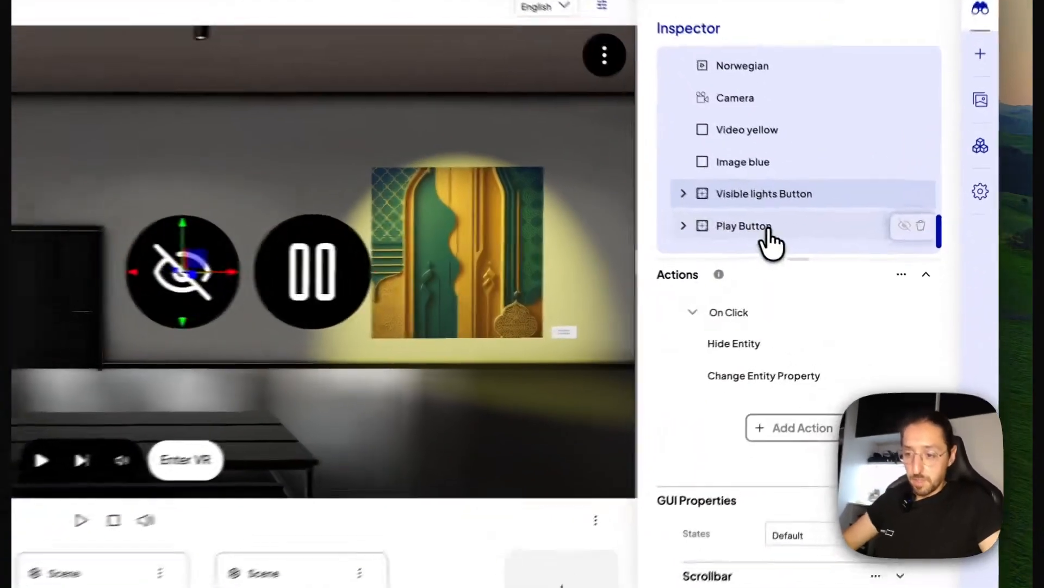
Add a Pause Entity Media action to the Play Button
{"action": "left_click", "coordinate": [792, 253]}
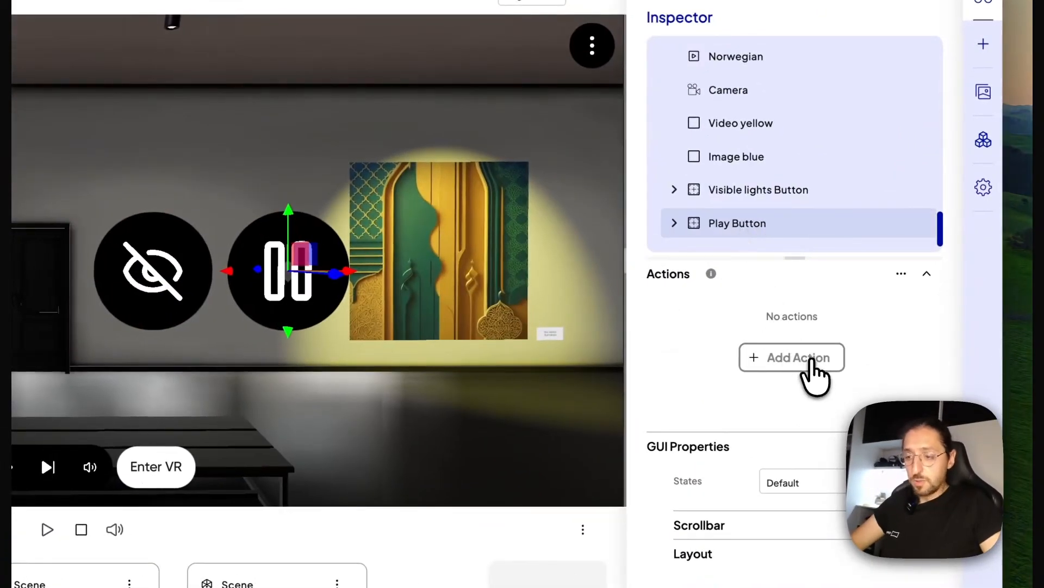
{"action": "left_click", "coordinate": [810, 359]}
{"action": "scroll", "coordinate": [321, 321], "scroll_direction": "down", "scroll_amount": 1}
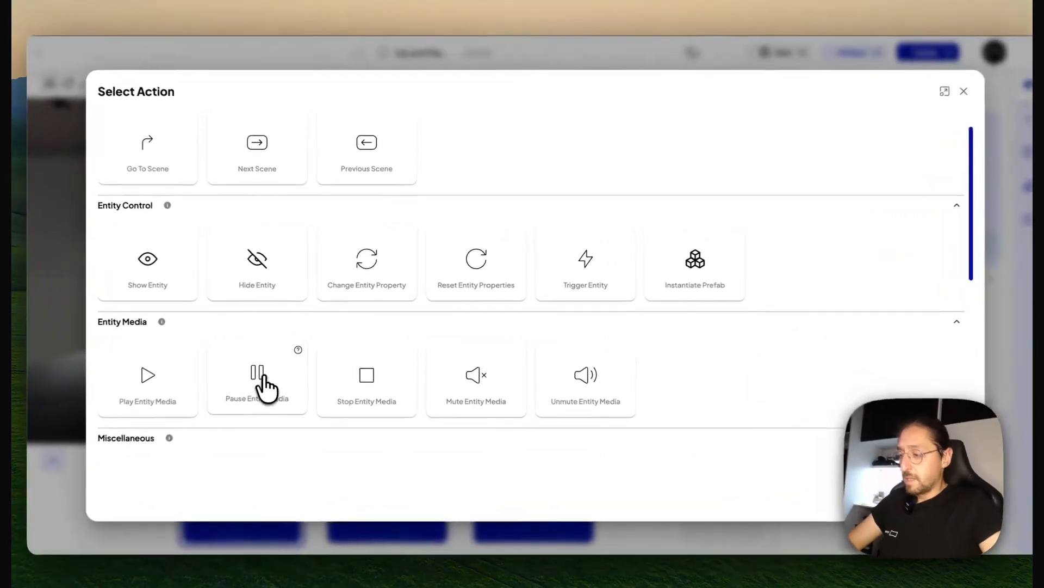
{"action": "left_click", "coordinate": [283, 374]}
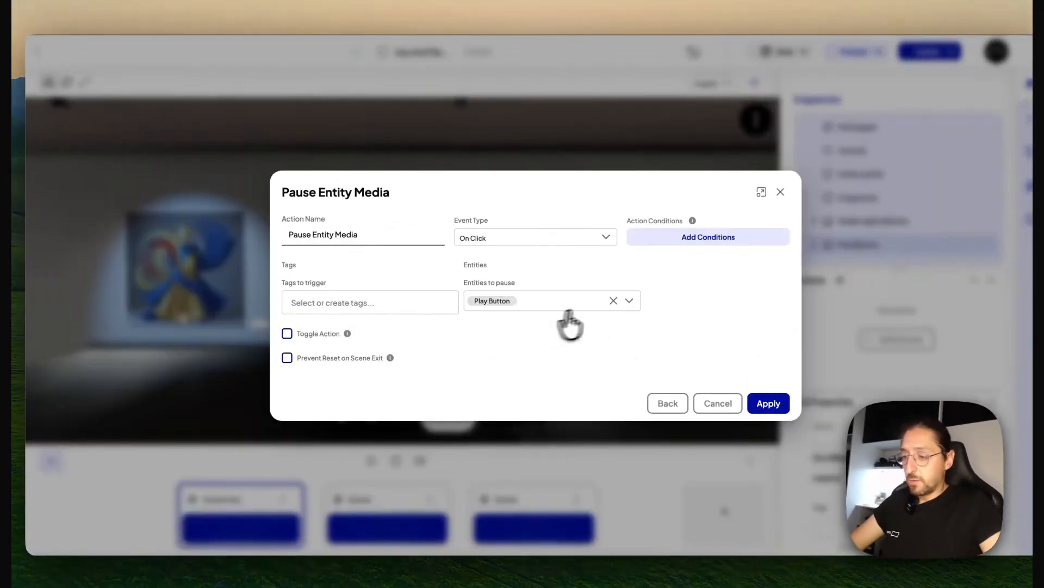
Set Video yellow as the entity to pause, enable Toggle Action, and apply the Pause Entity Media action
{"action": "left_click", "coordinate": [630, 300]}
{"action": "scroll", "coordinate": [571, 272], "scroll_direction": "down", "scroll_amount": 10}
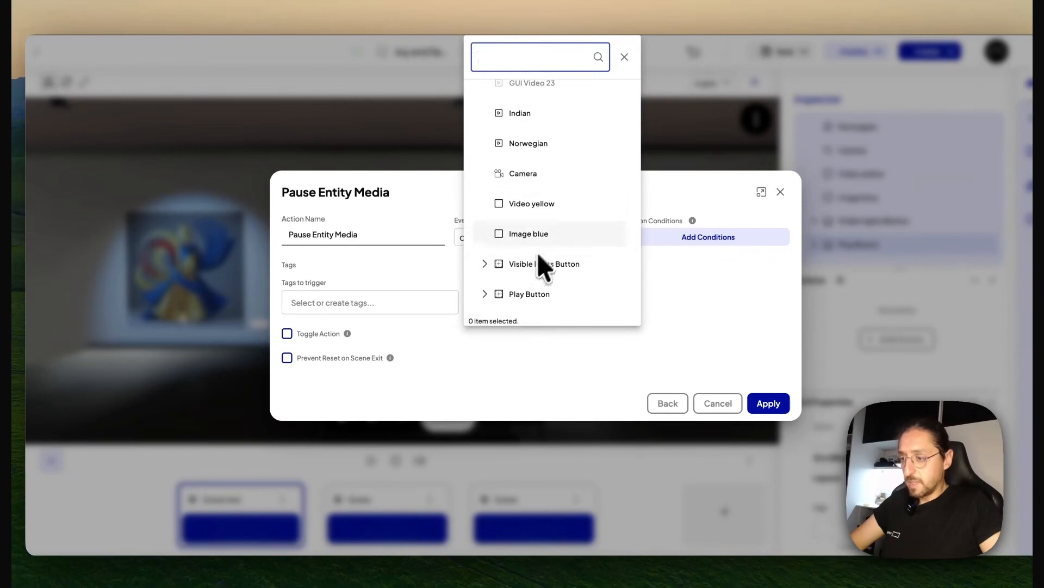
{"action": "left_click", "coordinate": [544, 205]}
{"action": "left_click", "coordinate": [697, 277]}
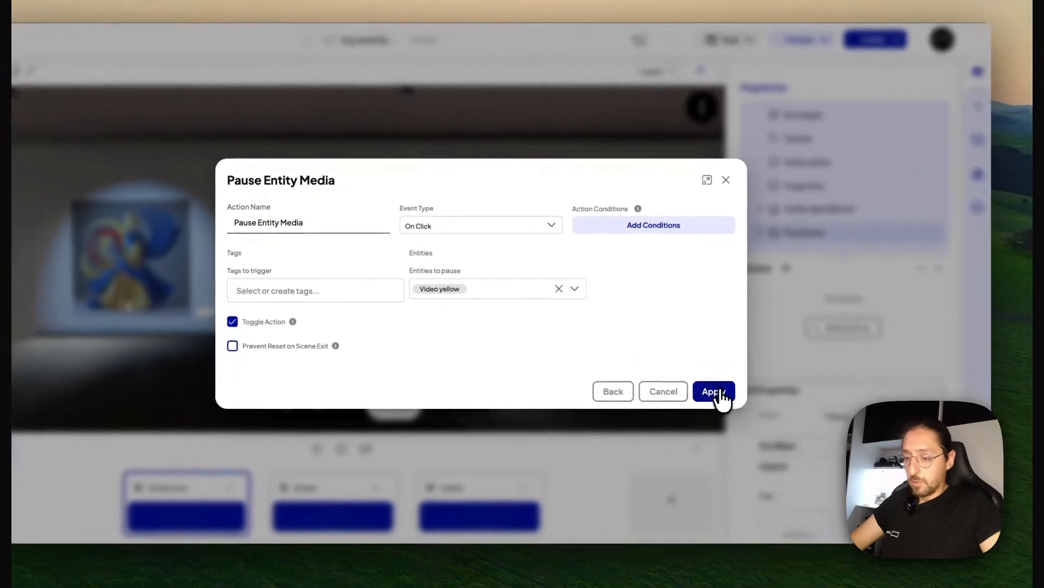
{"action": "left_click", "coordinate": [769, 403]}
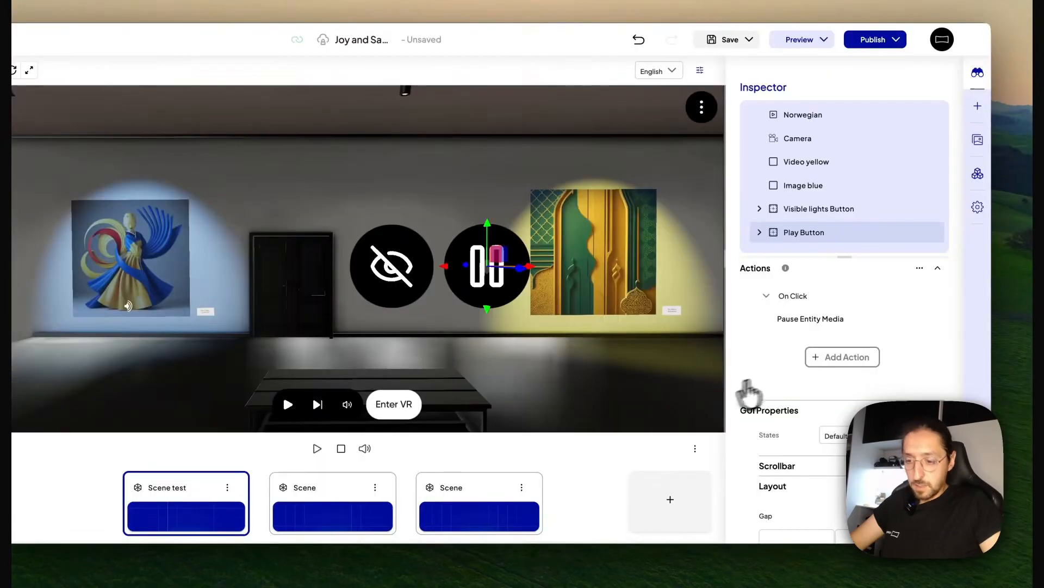
Add a Change Entity Property action to the Play Button and replace its target with GUI Icon 36 inside that button
{"action": "left_click", "coordinate": [856, 362]}
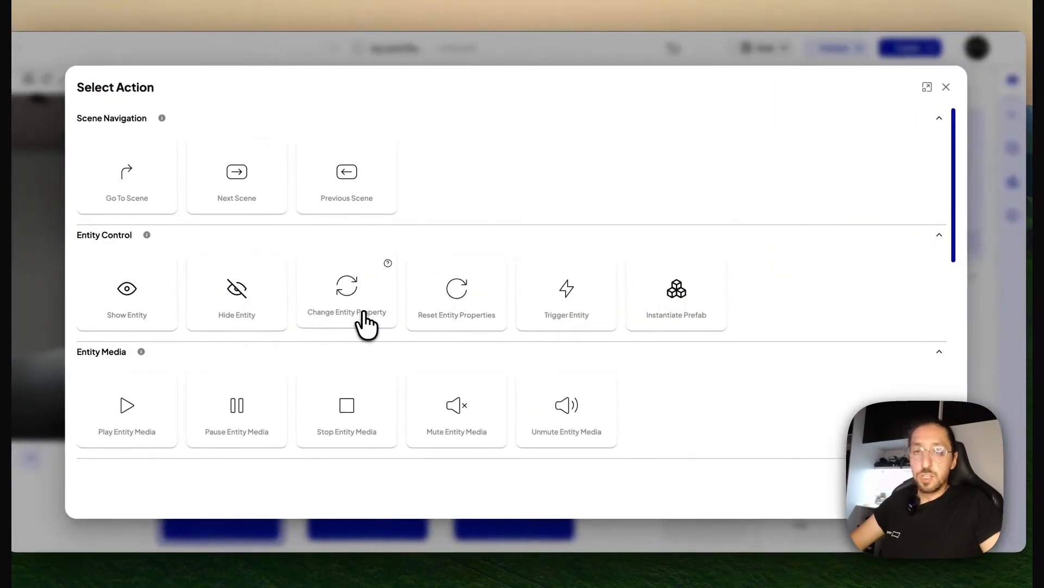
{"action": "left_click", "coordinate": [365, 324]}
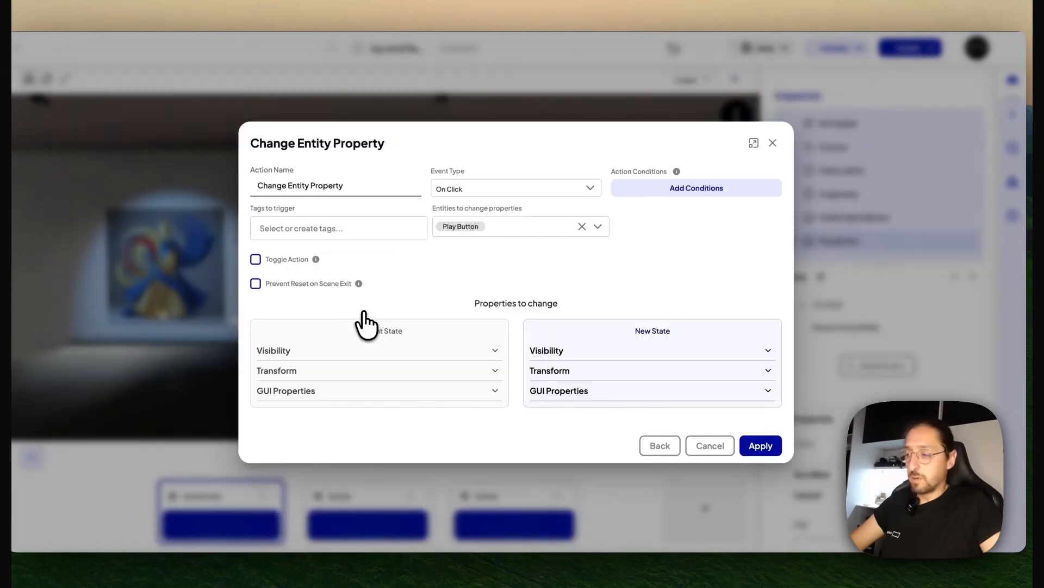
{"action": "left_click", "coordinate": [581, 227]}
{"action": "left_click", "coordinate": [576, 288]}
{"action": "scroll", "coordinate": [534, 295], "scroll_direction": "down", "scroll_amount": 10}
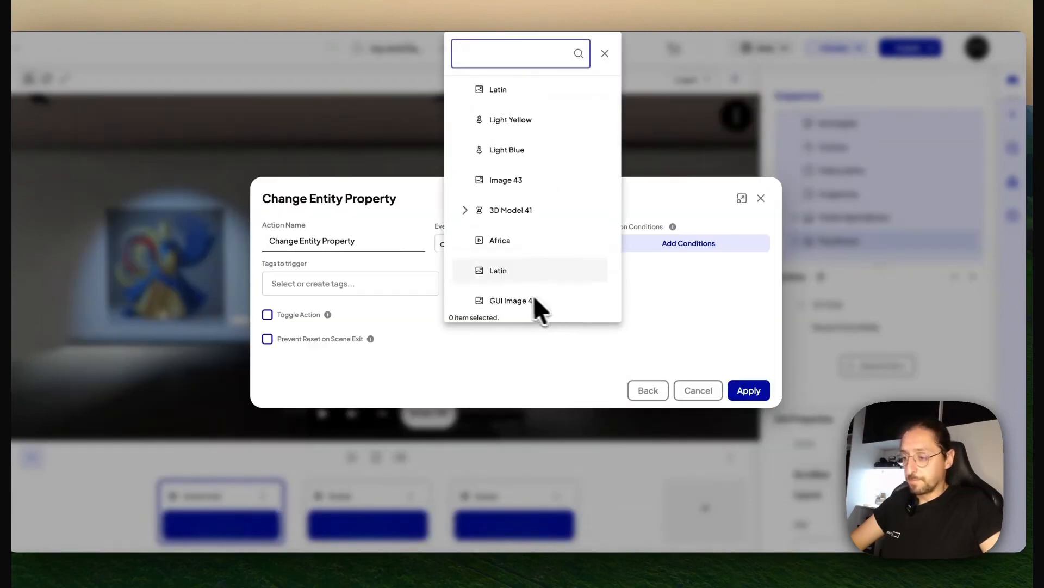
{"action": "left_click", "coordinate": [465, 291]}
{"action": "left_click", "coordinate": [506, 284]}
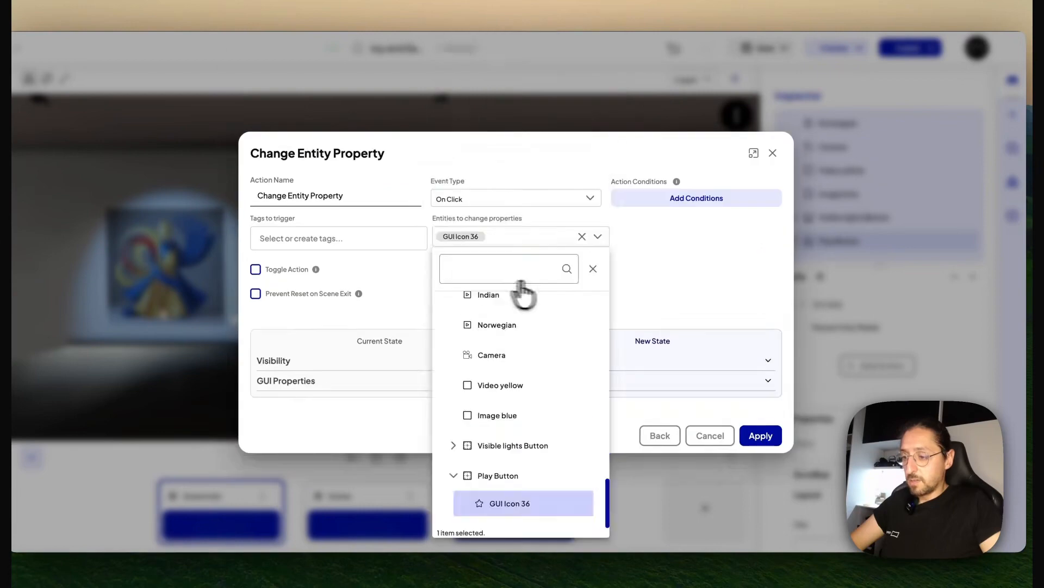
{"action": "left_click", "coordinate": [665, 292]}
Change the new-state icon of the Play Button's GUI Icon 36 to the play triangle and apply the action
{"action": "left_click", "coordinate": [767, 380]}
{"action": "scroll", "coordinate": [599, 376], "scroll_direction": "down", "scroll_amount": 1}
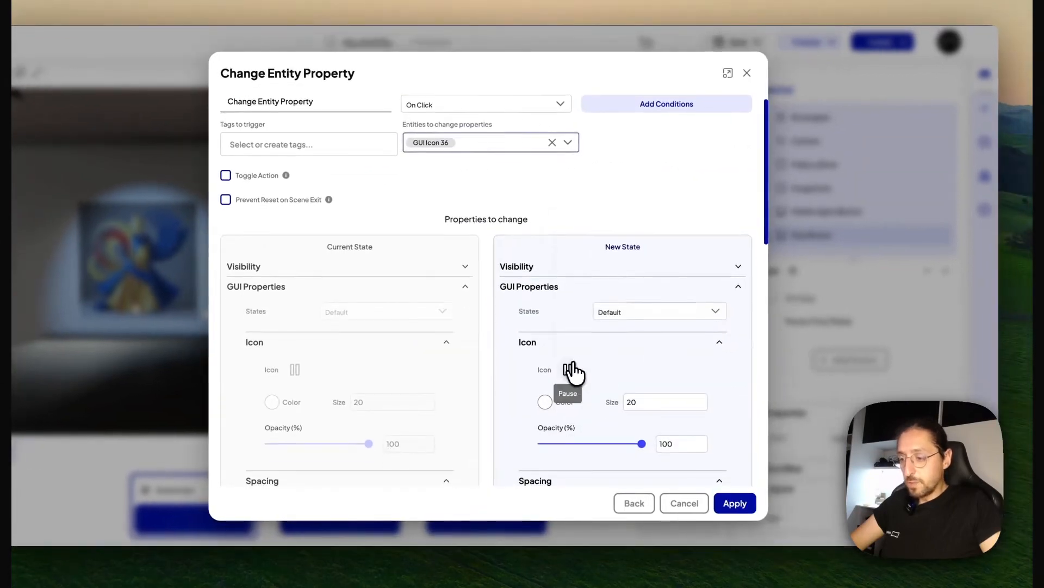
{"action": "left_click", "coordinate": [596, 375]}
{"action": "left_click", "coordinate": [545, 200]}
{"action": "type", "text": "play"}
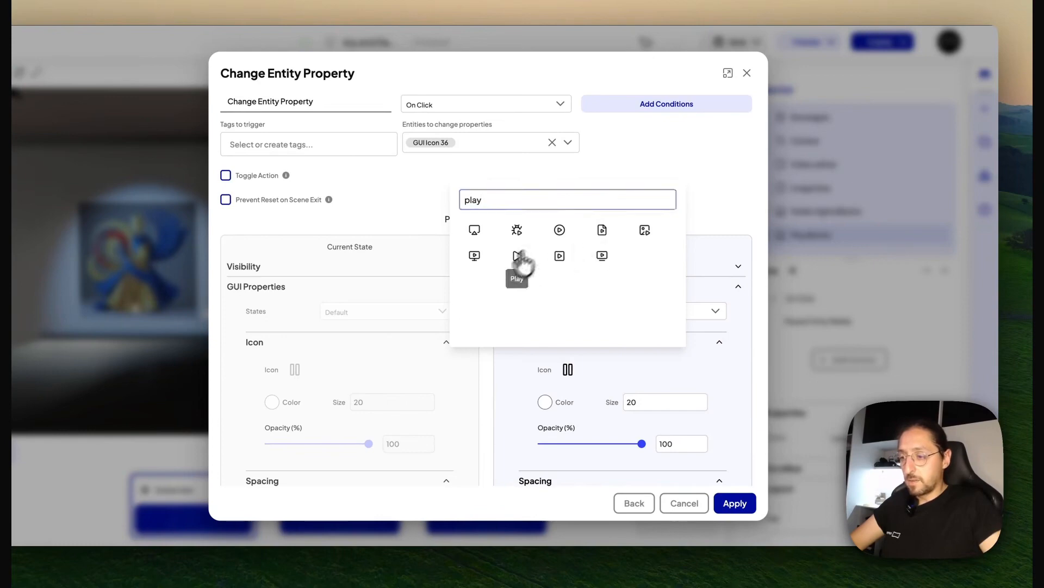
{"action": "left_click", "coordinate": [518, 255]}
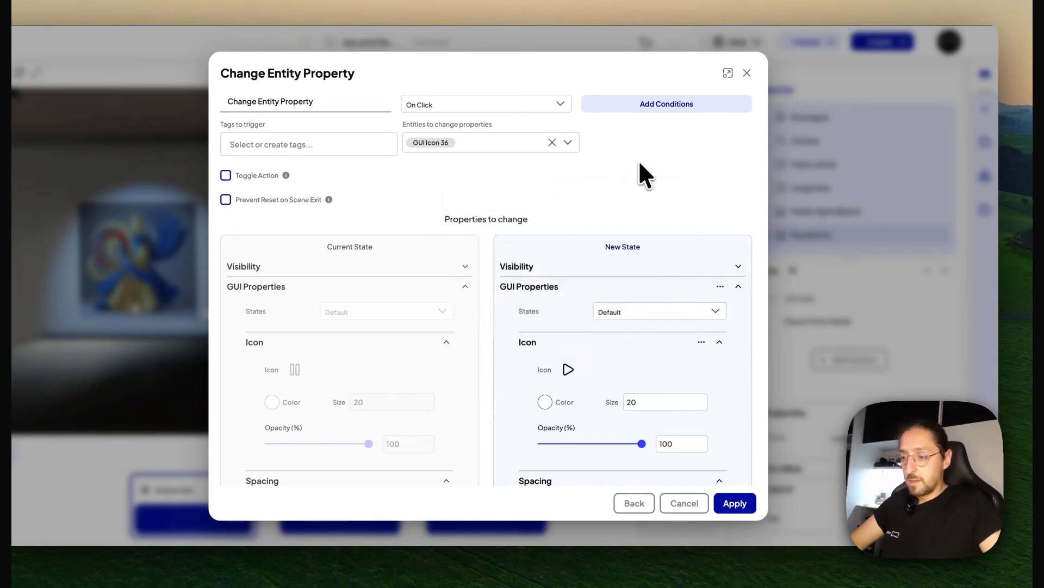
{"action": "left_click", "coordinate": [732, 502]}
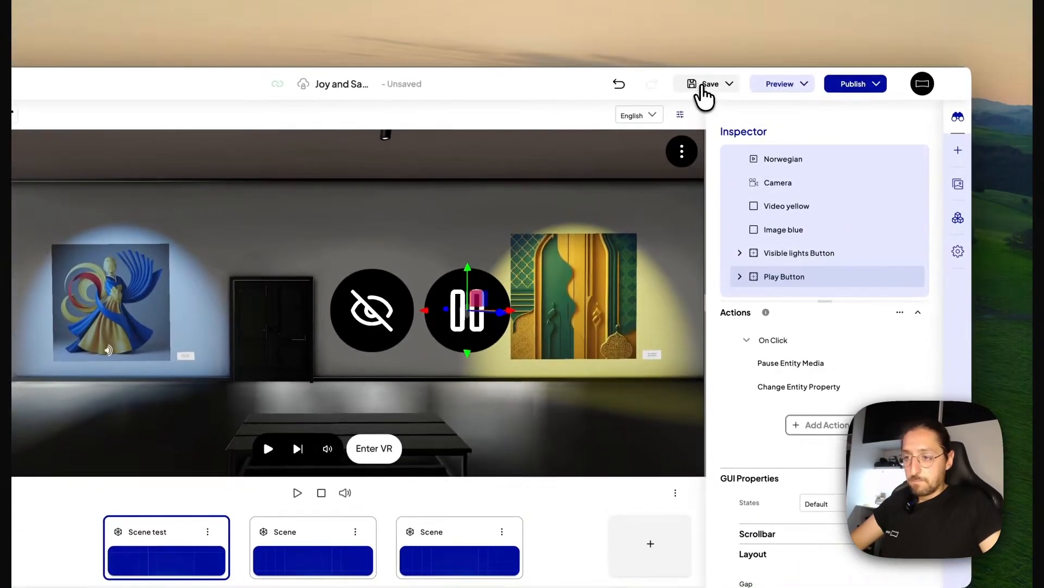
Save the project, test the Play Button in the preview, and return to the editor
{"action": "left_click", "coordinate": [704, 87]}
{"action": "left_click", "coordinate": [772, 84]}
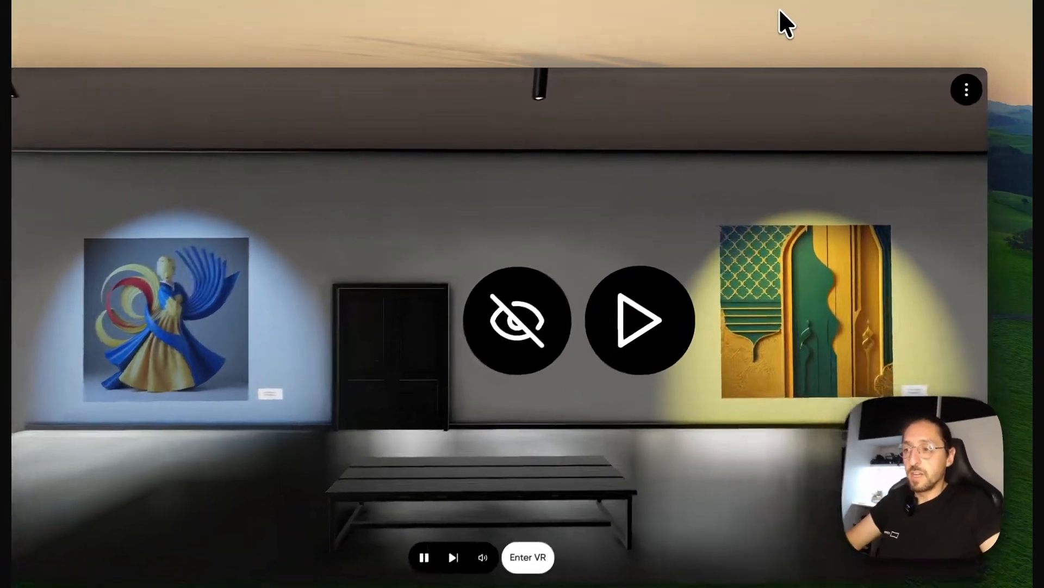
{"action": "left_click", "coordinate": [783, 18]}
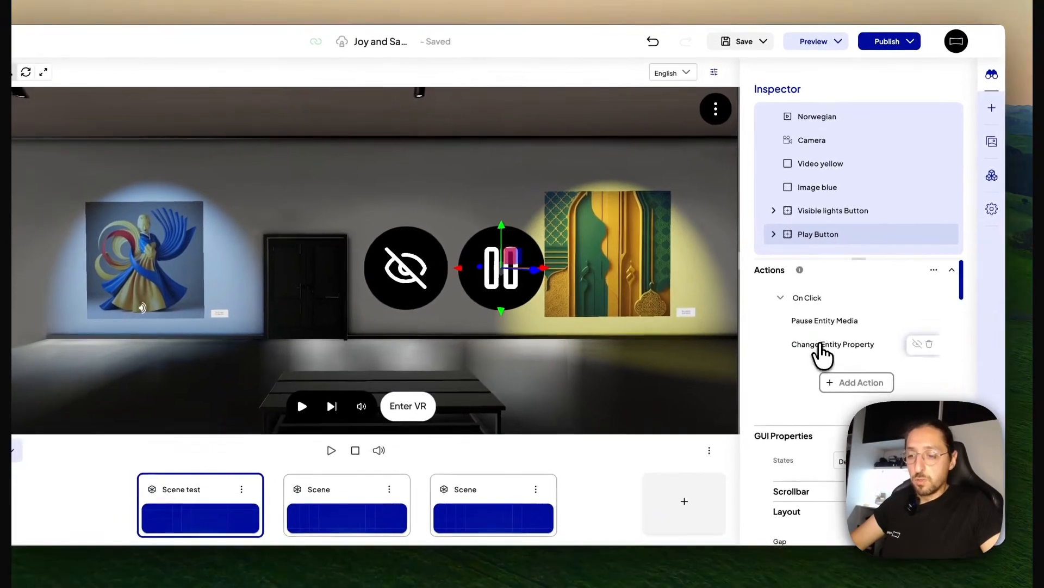
Set the new-state left position to 2 px in the Play Button's Change Entity Property action and apply it
{"action": "left_click", "coordinate": [804, 387]}
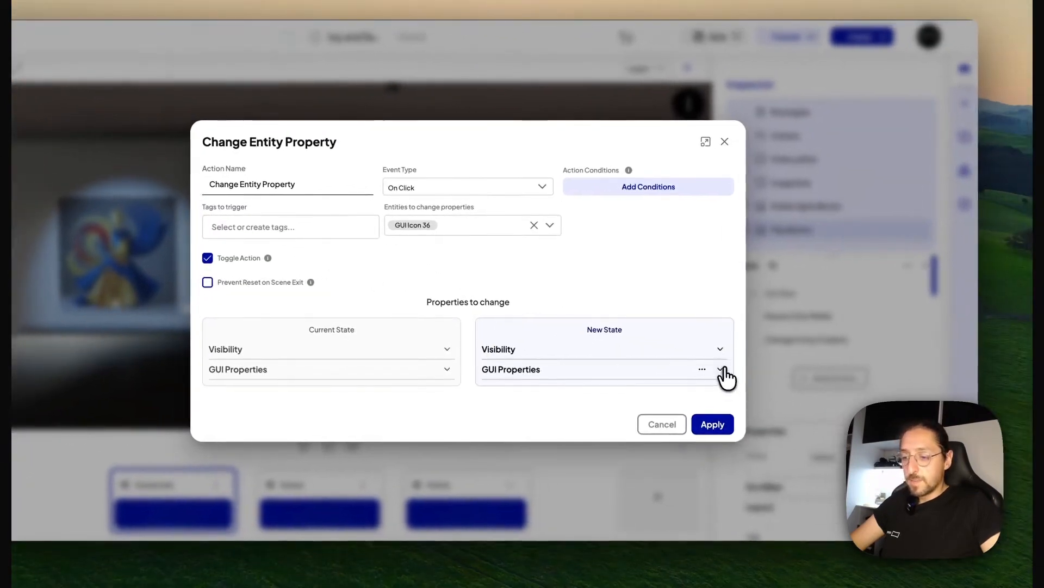
{"action": "left_click", "coordinate": [786, 377]}
{"action": "scroll", "coordinate": [642, 310], "scroll_direction": "down", "scroll_amount": 10}
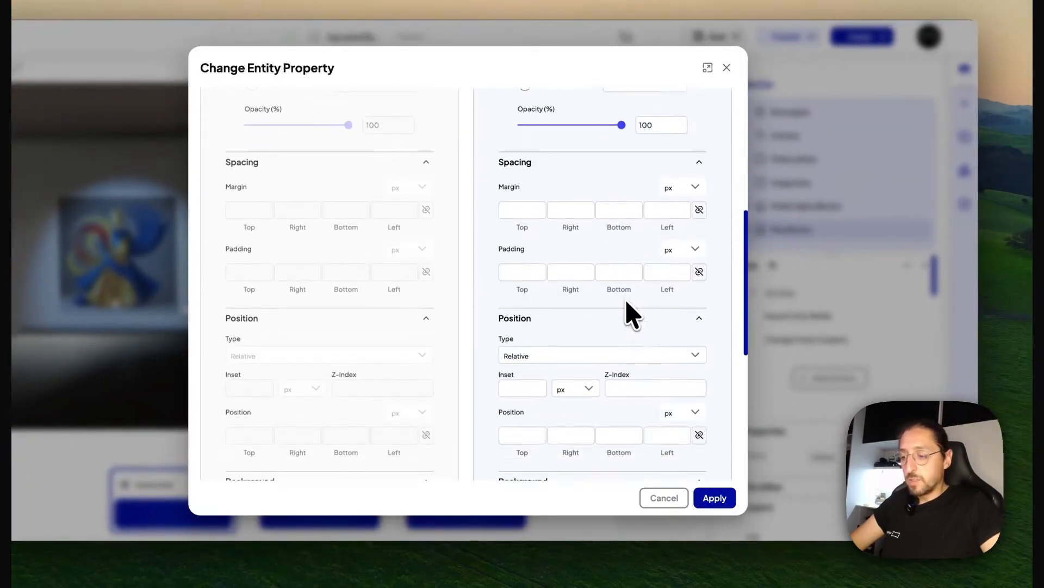
{"action": "scroll", "coordinate": [622, 304], "scroll_direction": "down", "scroll_amount": 1}
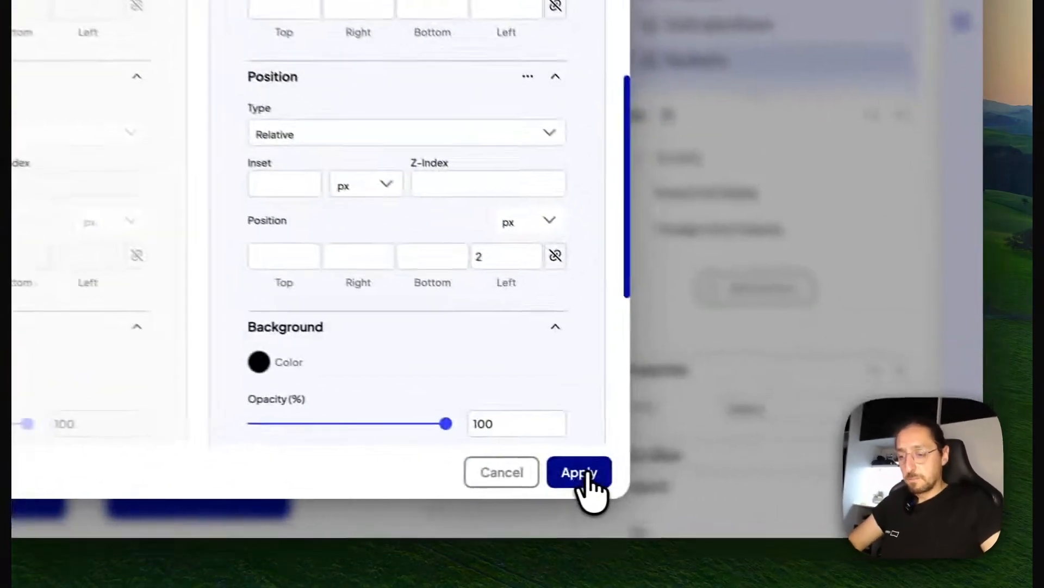
{"action": "left_click", "coordinate": [739, 485]}
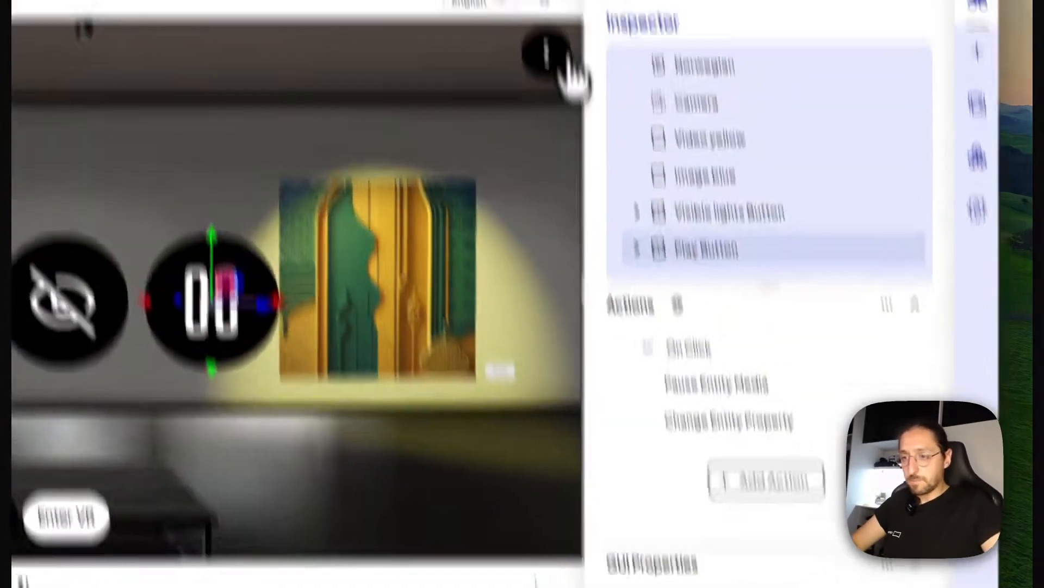
Save the project and preview the scene to test the Play Button's icon with its new position
{"action": "left_click", "coordinate": [726, 82]}
{"action": "left_click", "coordinate": [714, 103]}
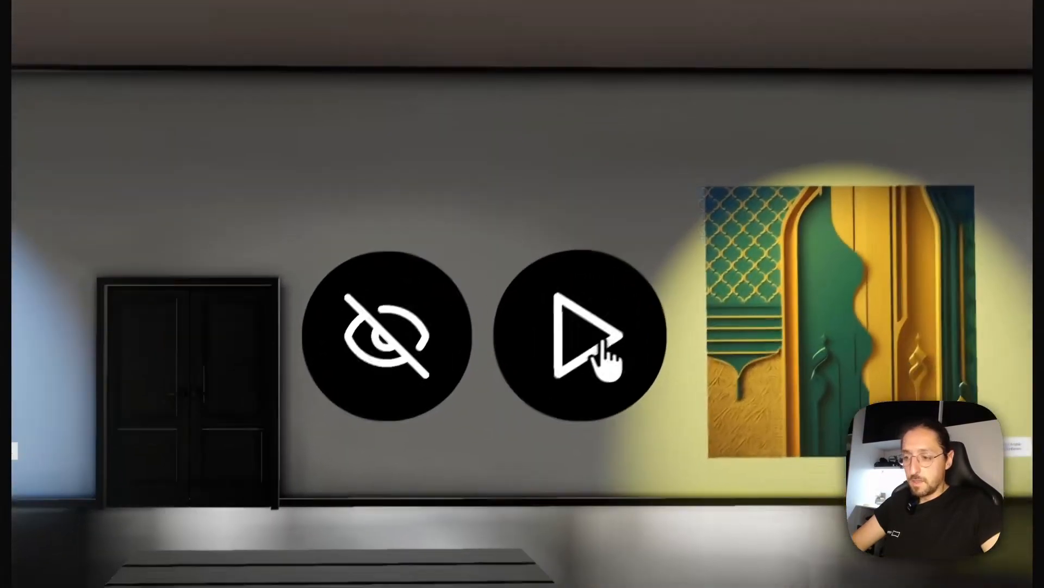
Test the Play Button in the preview by repeatedly pausing and resuming the yellow video and checking its icon change
{"action": "left_click", "coordinate": [612, 336]}
{"action": "left_click", "coordinate": [612, 336]}
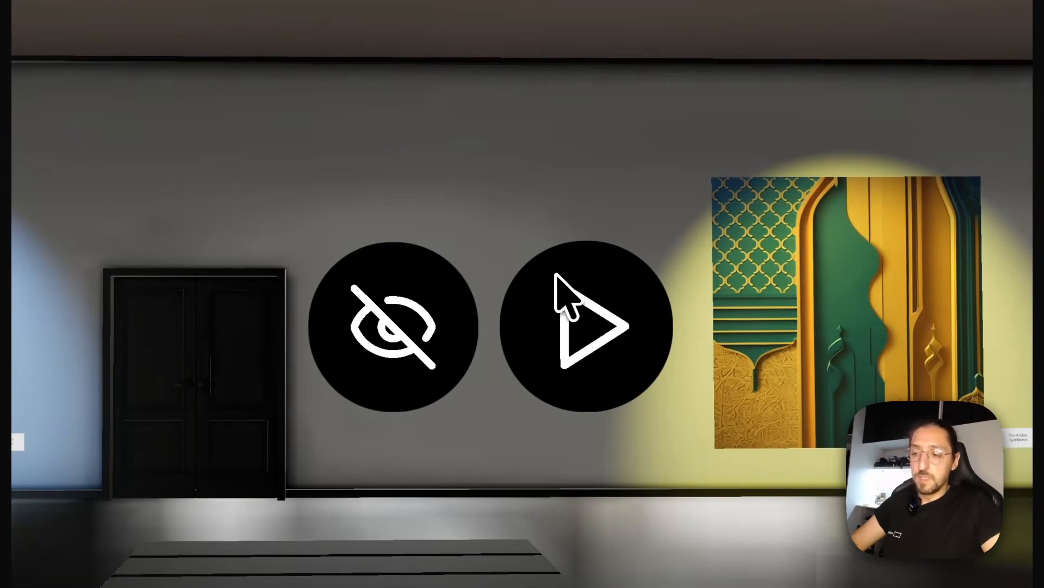
{"action": "left_click", "coordinate": [606, 329]}
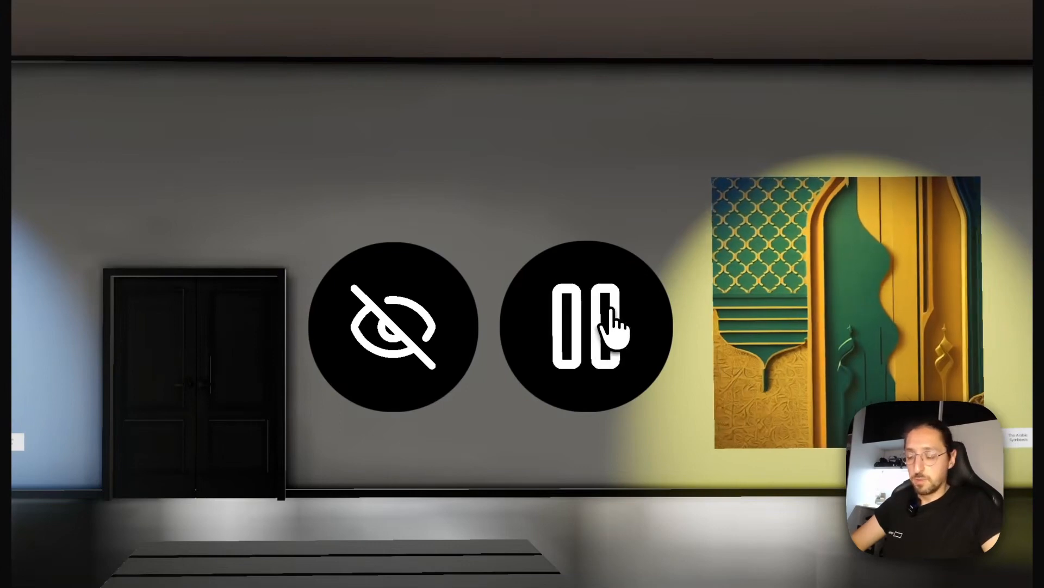
{"action": "left_click", "coordinate": [607, 325]}
{"action": "left_click", "coordinate": [609, 318]}
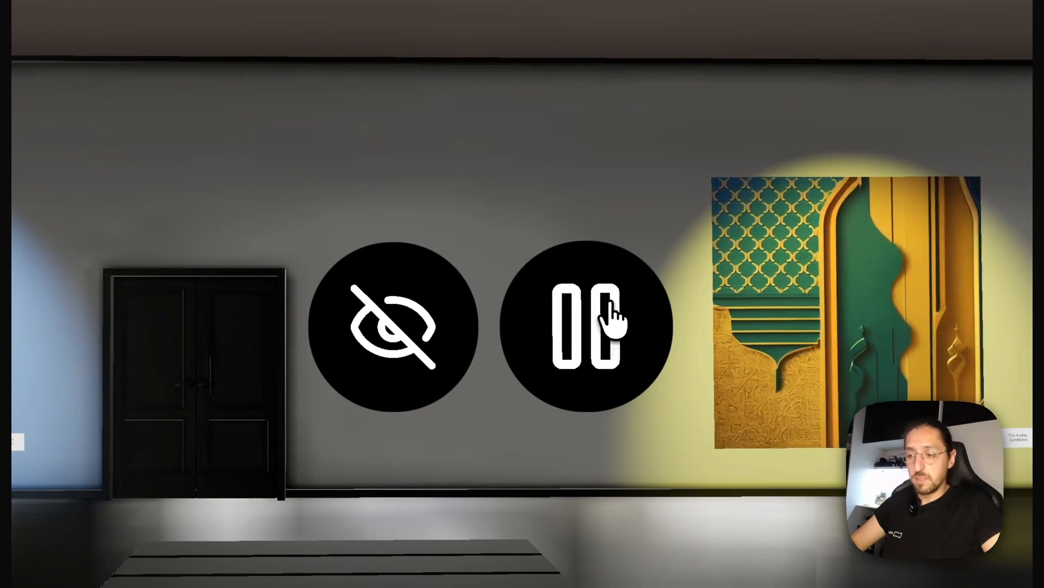
{"action": "left_click", "coordinate": [608, 313]}
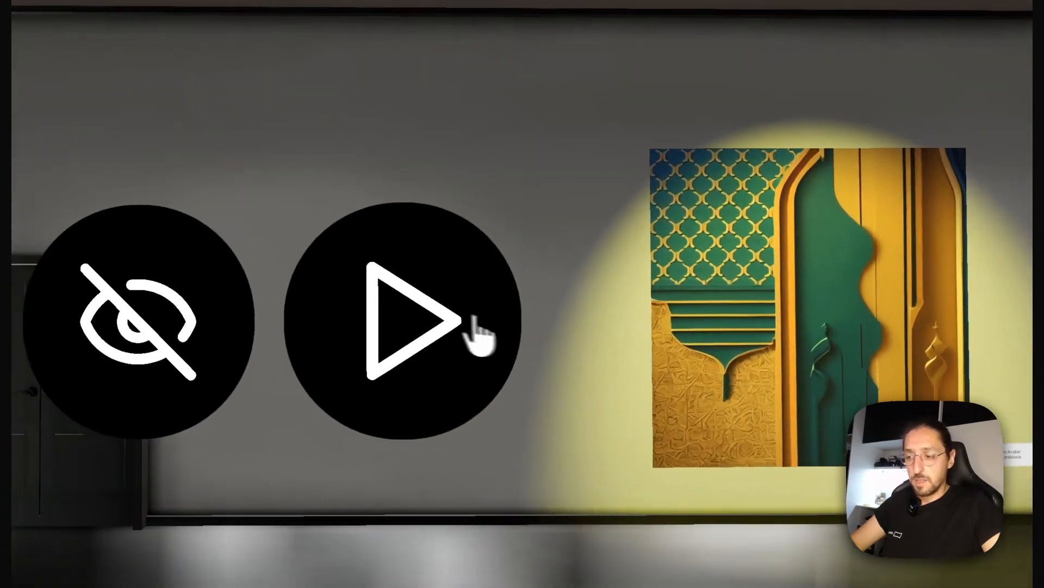
{"action": "left_click", "coordinate": [625, 331]}
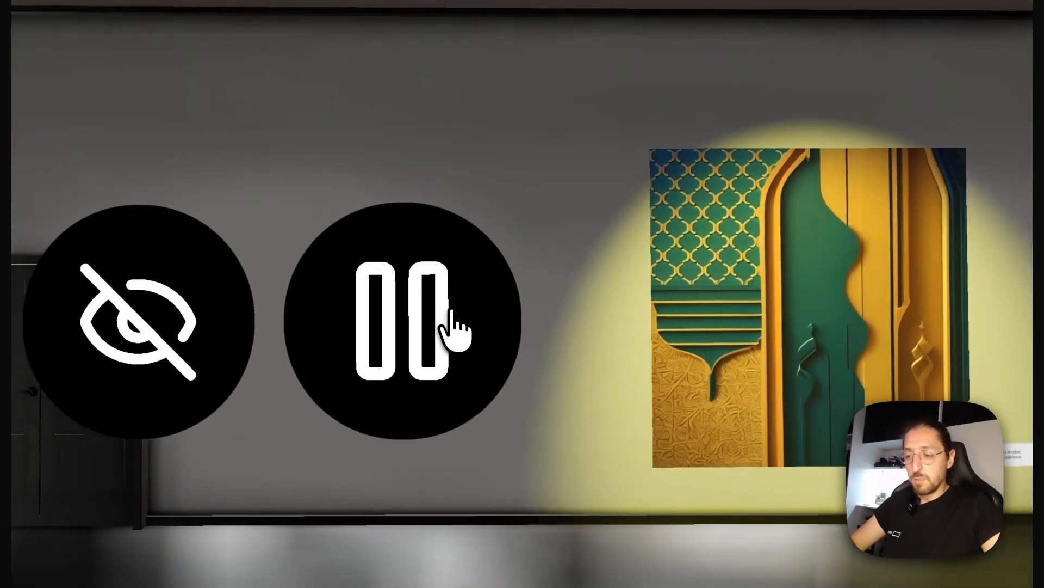
{"action": "left_click", "coordinate": [451, 329]}
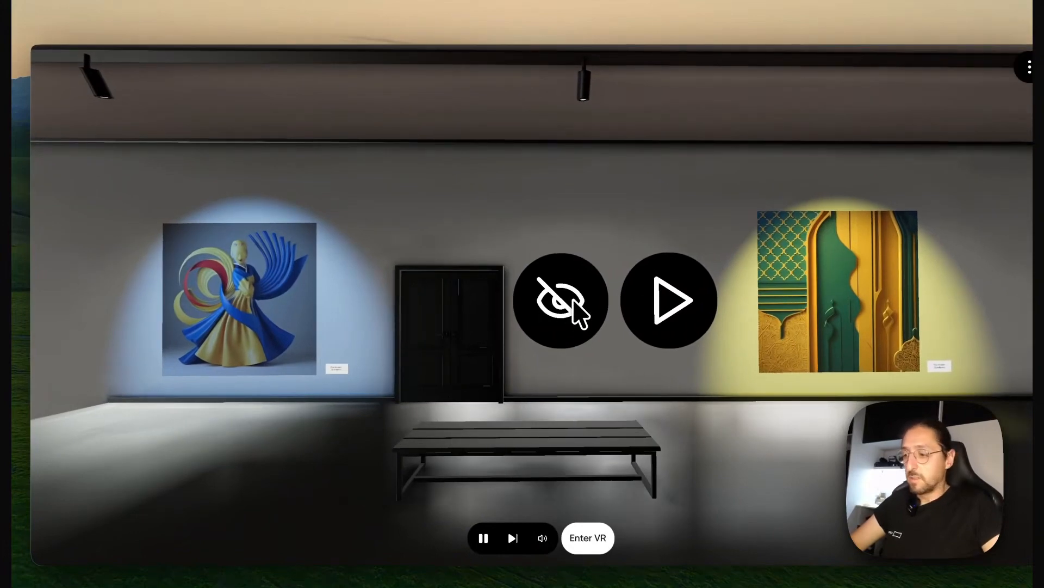
Switch the lights off in the preview, go to the next scene and back to check their state, and return to the editor
{"action": "left_click", "coordinate": [574, 300]}
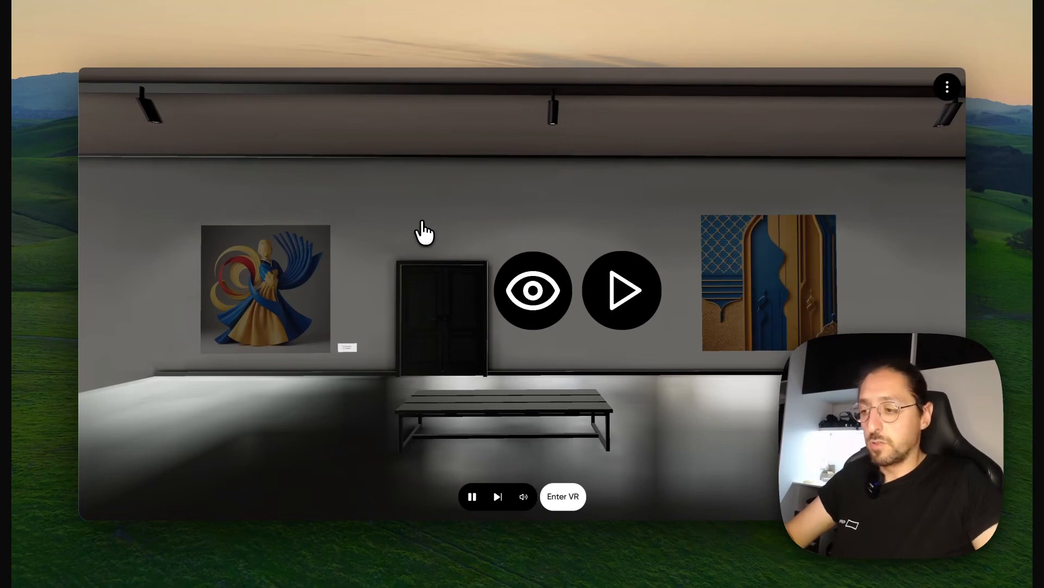
{"action": "left_click", "coordinate": [497, 497]}
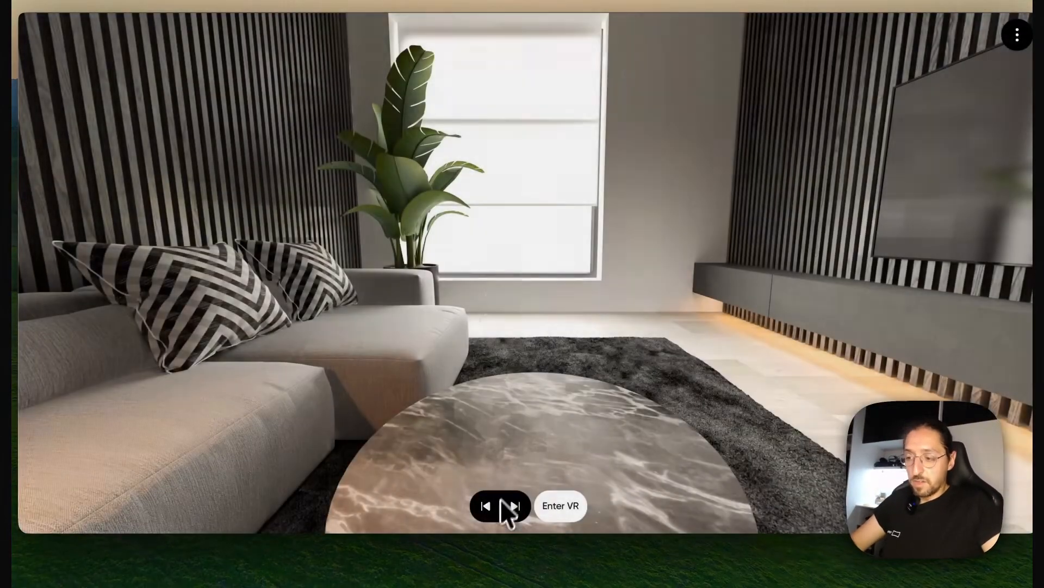
{"action": "left_click", "coordinate": [486, 506]}
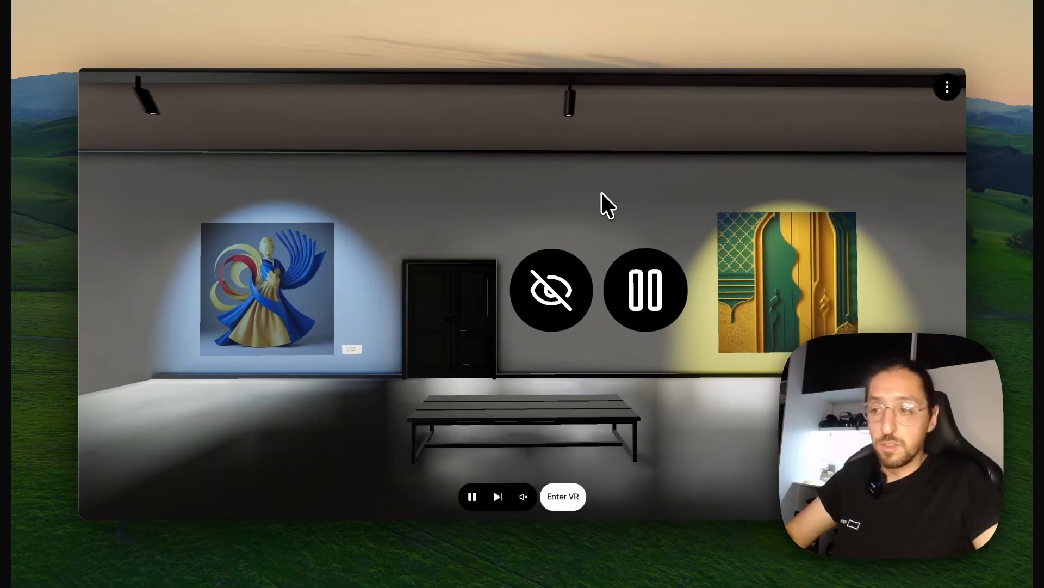
{"action": "left_click", "coordinate": [716, 31]}
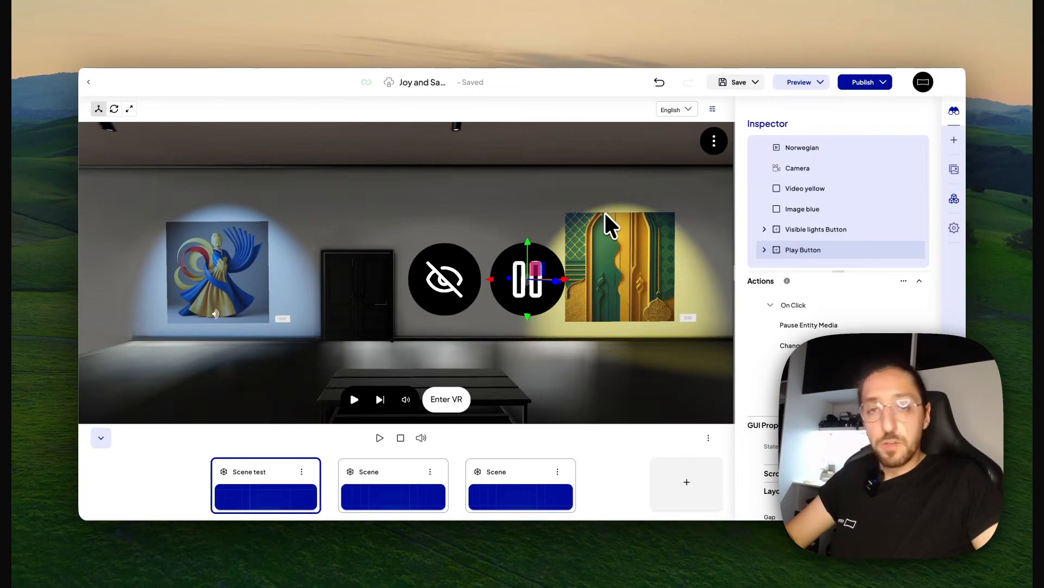
Enable Prevent Reset on Scene Exit in the Visible lights Button's Hide Entity action and apply it
{"action": "left_click", "coordinate": [814, 231]}
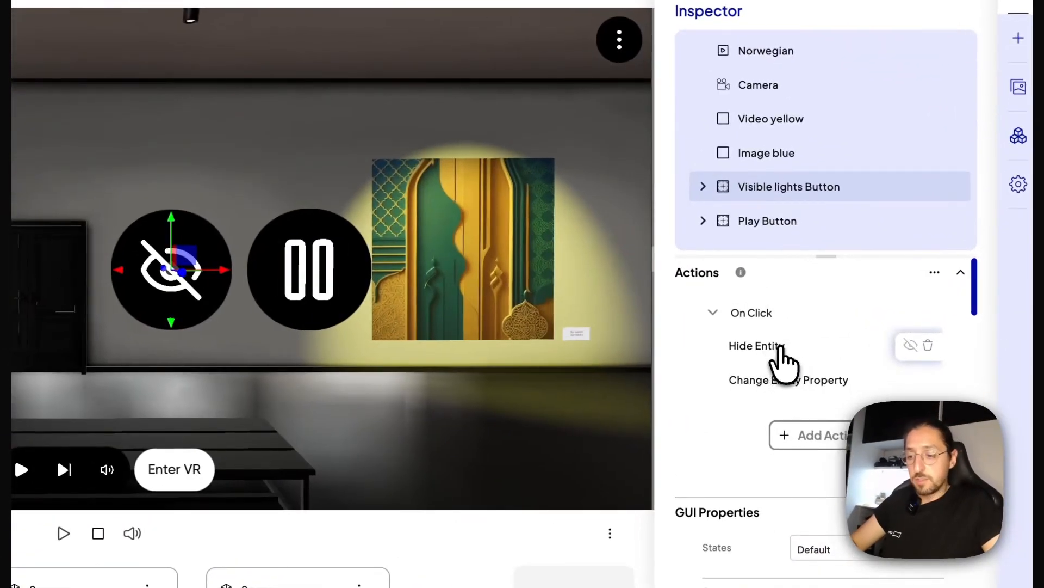
{"action": "left_click", "coordinate": [781, 350]}
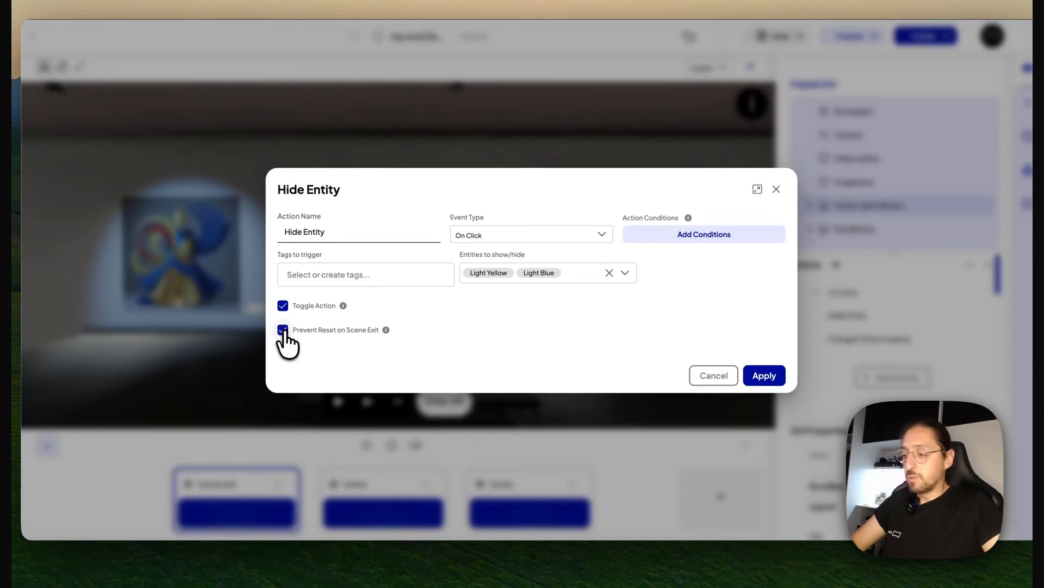
{"action": "left_click", "coordinate": [765, 376]}
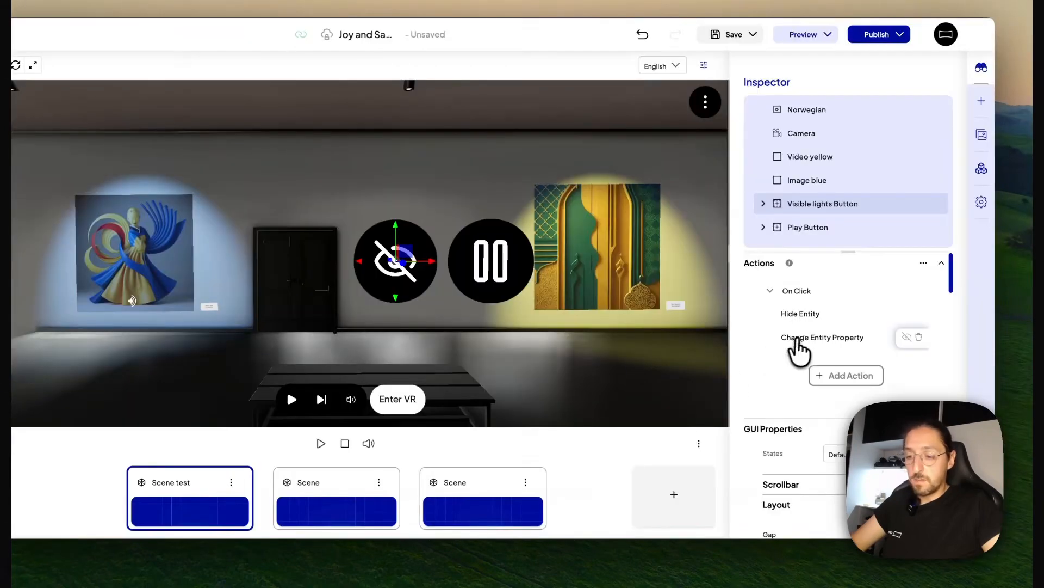
Enable Prevent Reset on Scene Exit in the Visible lights Button's Change Entity Property action and apply it
{"action": "left_click", "coordinate": [799, 342]}
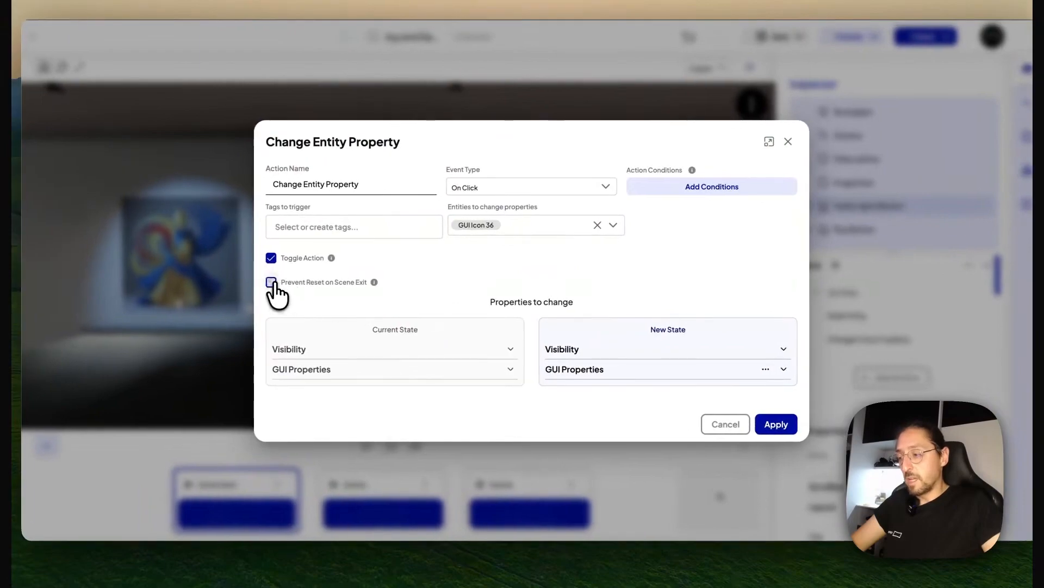
{"action": "left_click", "coordinate": [271, 282]}
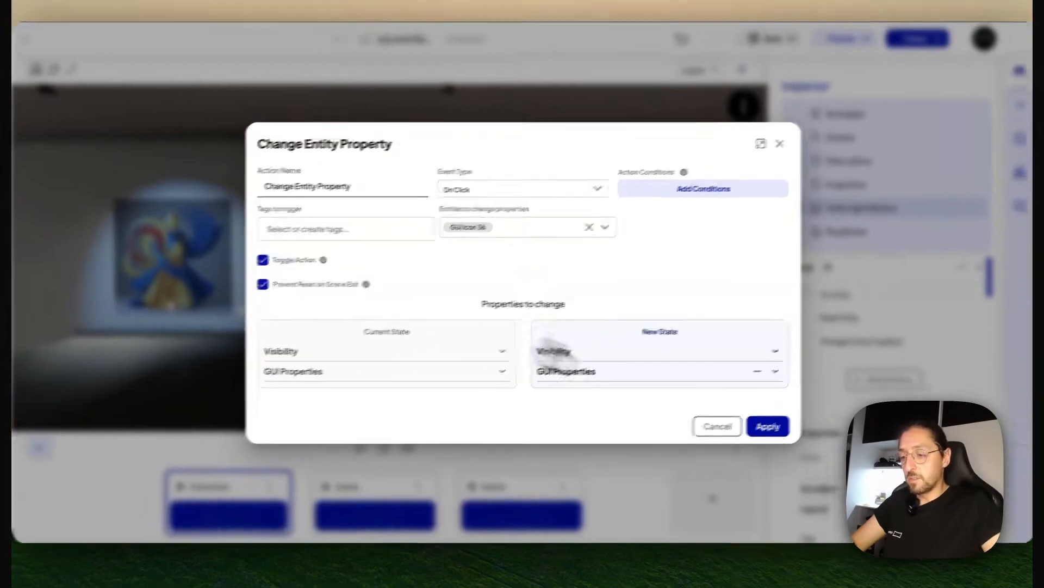
{"action": "left_click", "coordinate": [777, 423]}
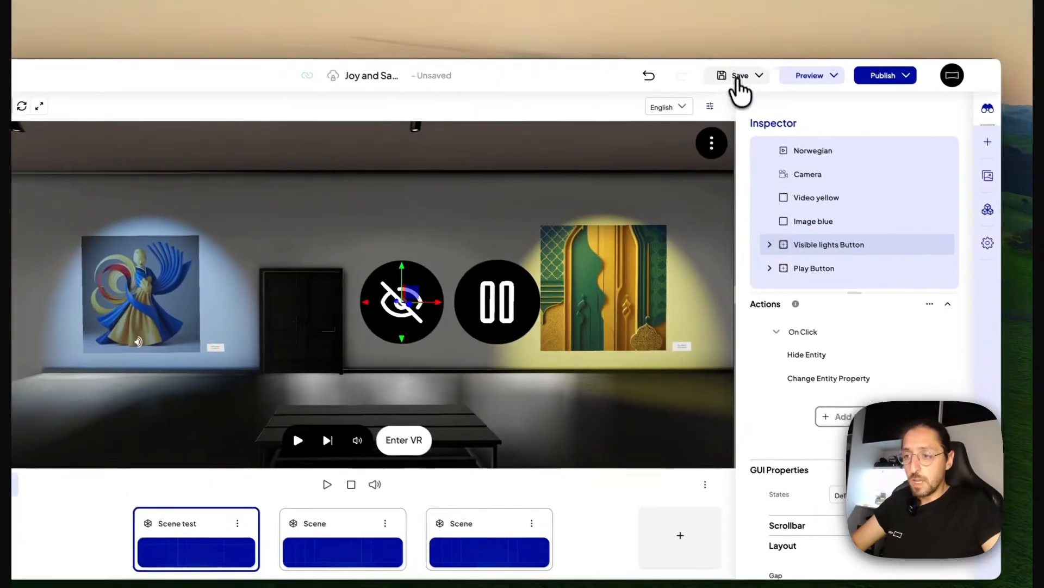
Save the project, preview it, switch the lights off, and go to the next scene and back to test whether their state persists
{"action": "left_click", "coordinate": [738, 78]}
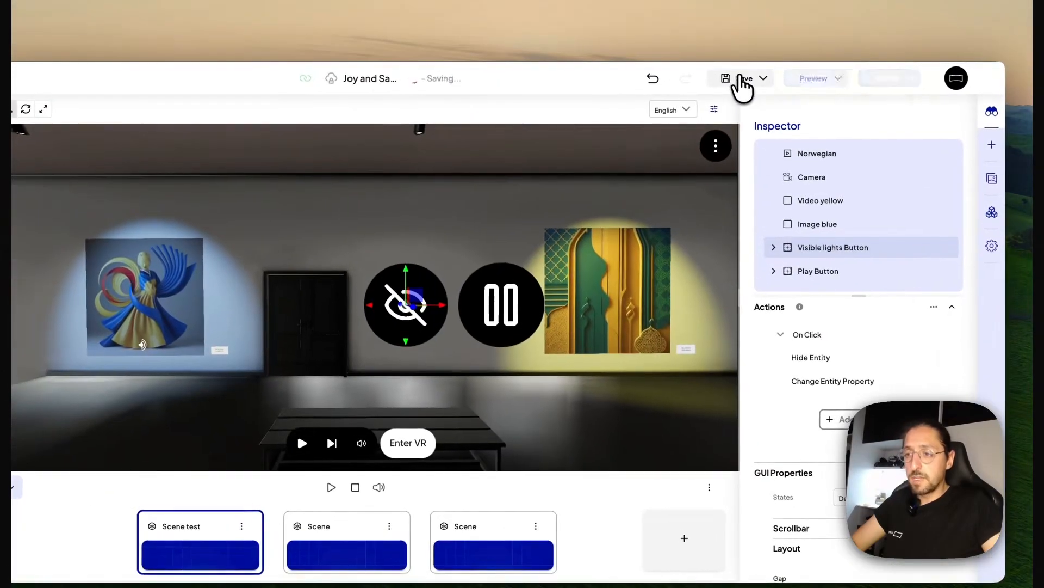
{"action": "left_click", "coordinate": [810, 76]}
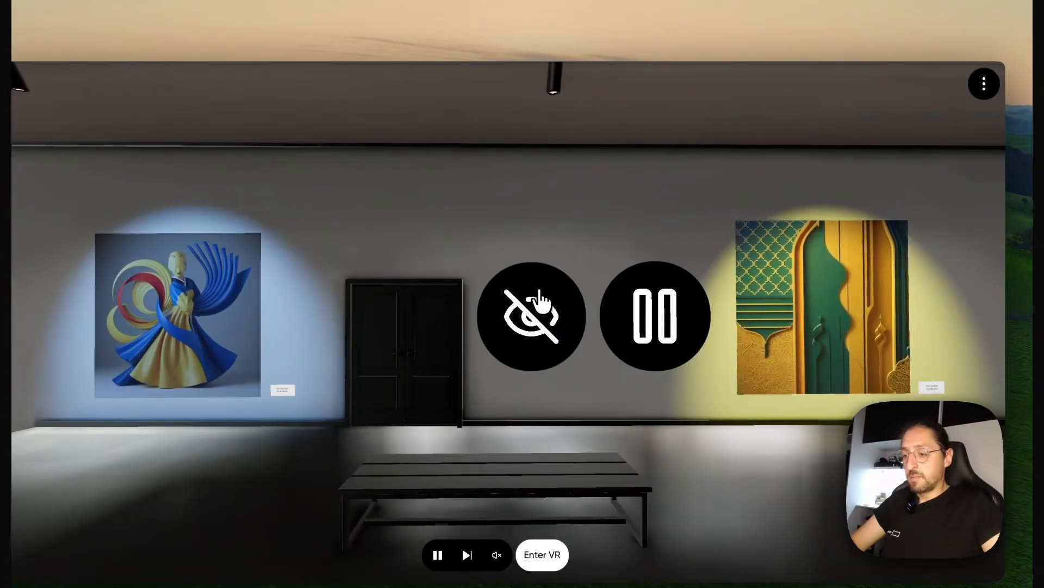
{"action": "left_click", "coordinate": [532, 294]}
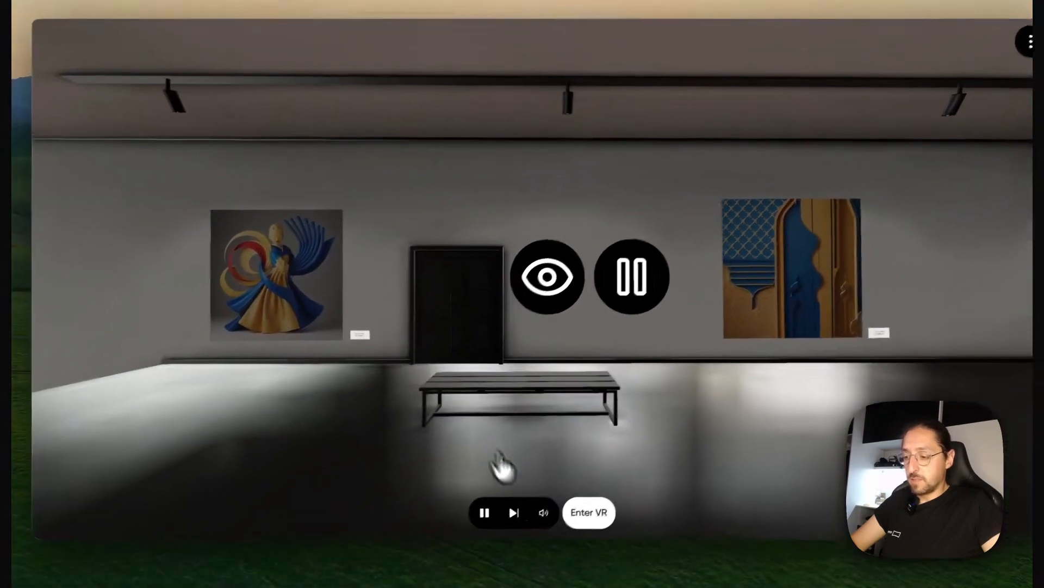
{"action": "left_click", "coordinate": [466, 554]}
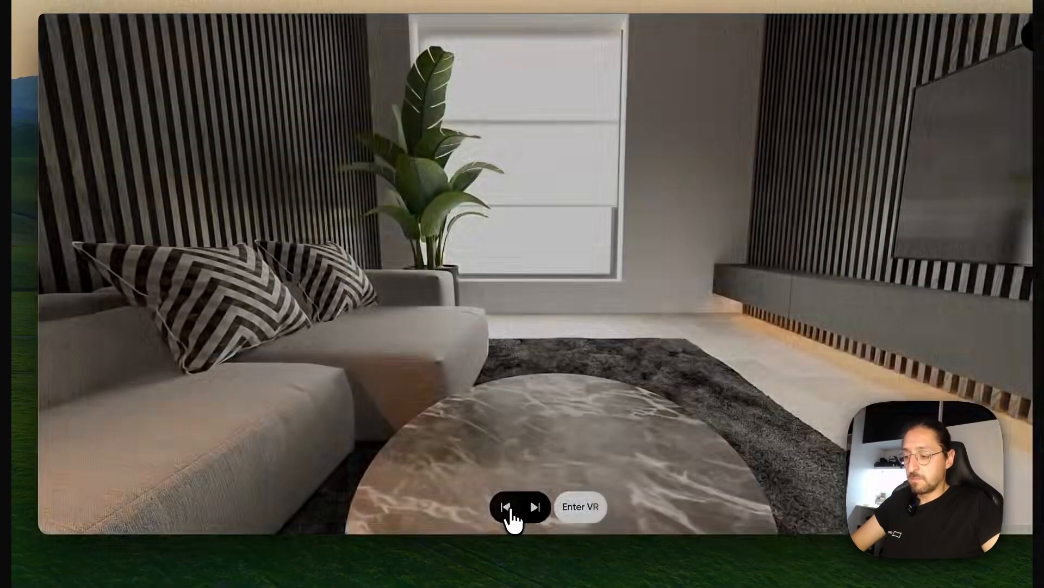
{"action": "left_click", "coordinate": [507, 507]}
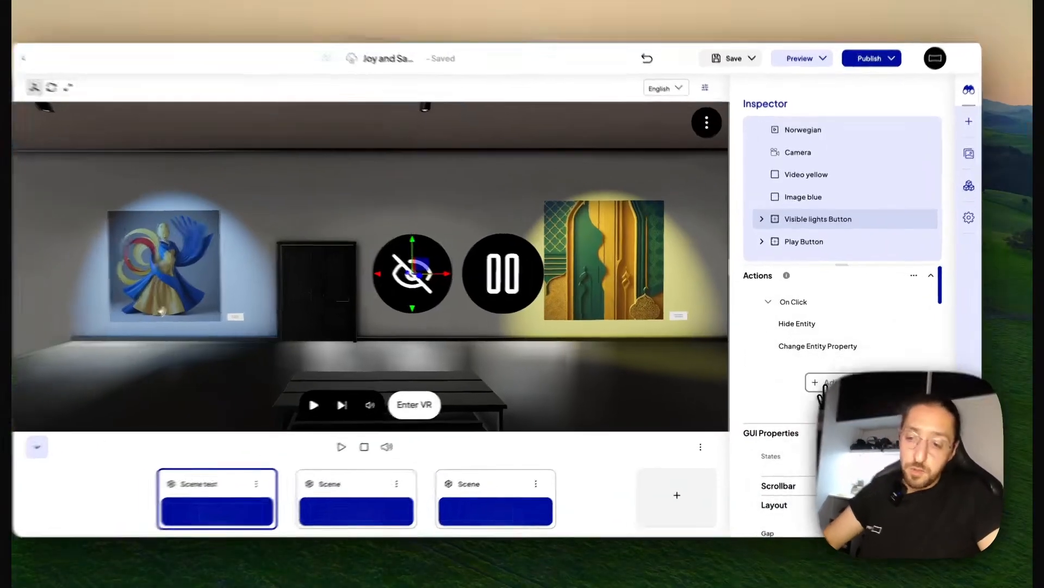
Start adding an action and look through the available Scene Navigation, Entity Control and Entity Media actions
{"action": "left_click", "coordinate": [824, 384]}
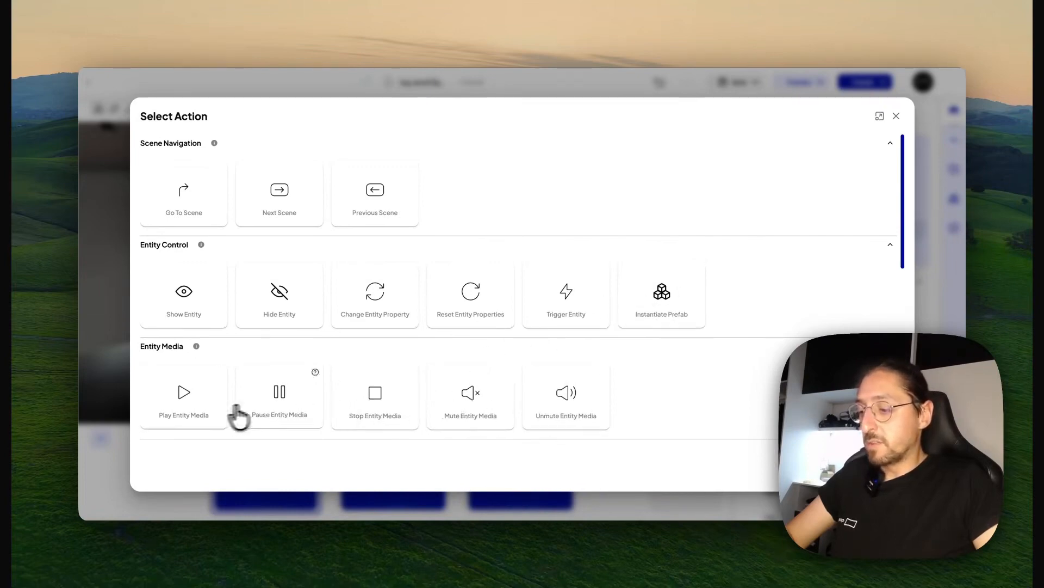
{"action": "scroll", "coordinate": [575, 401], "scroll_direction": "down", "scroll_amount": 2}
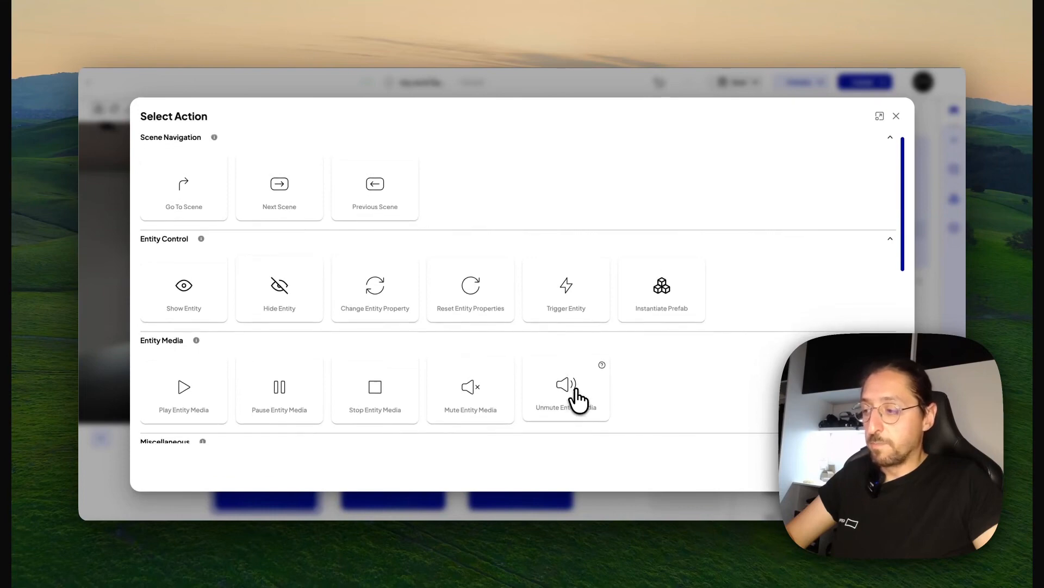